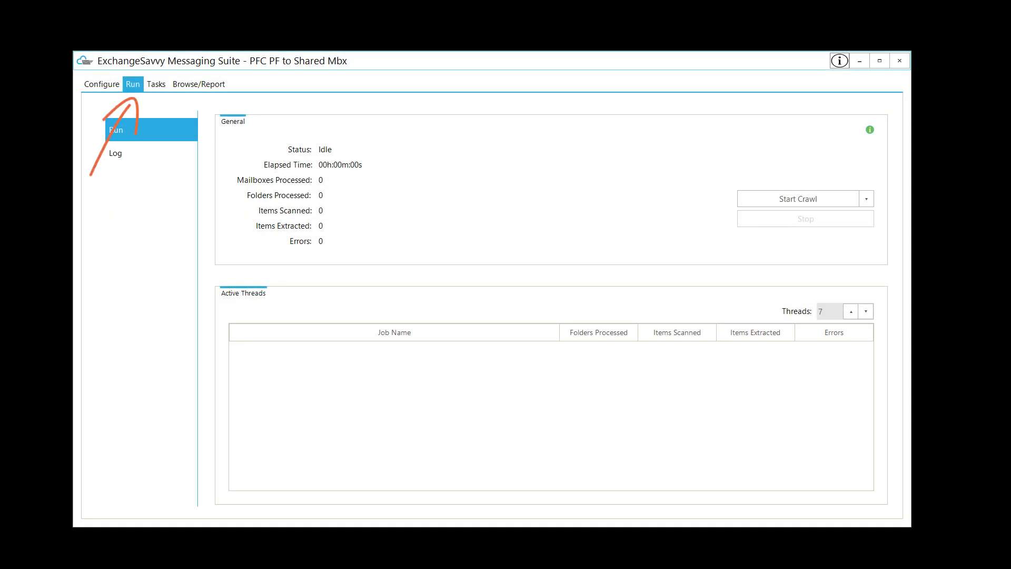
- View the available crawl operations, and browse the crawled content down to the folders under All Public Folders
{"action": "left_click", "coordinate": [867, 199]}
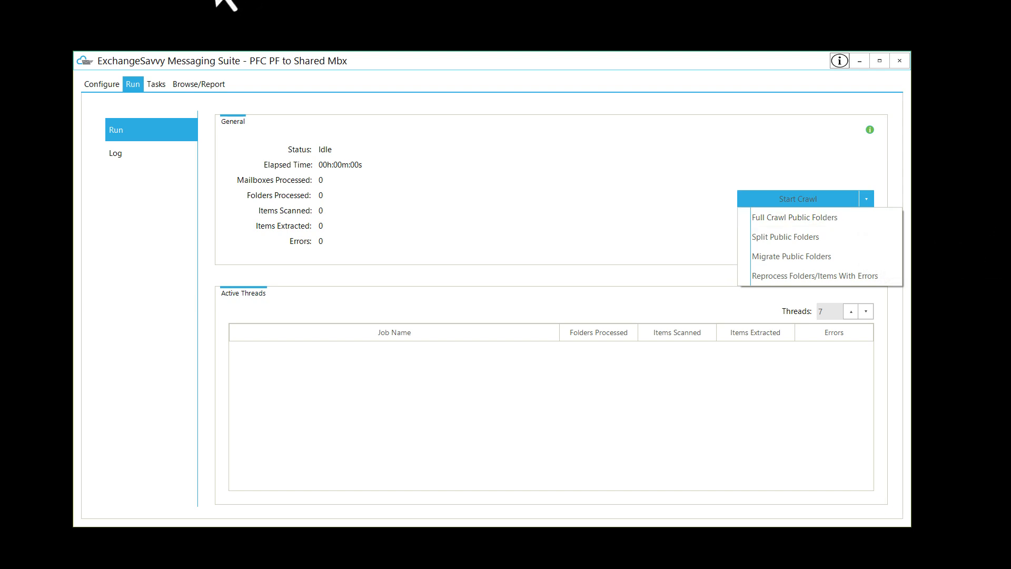
{"action": "left_click", "coordinate": [203, 86]}
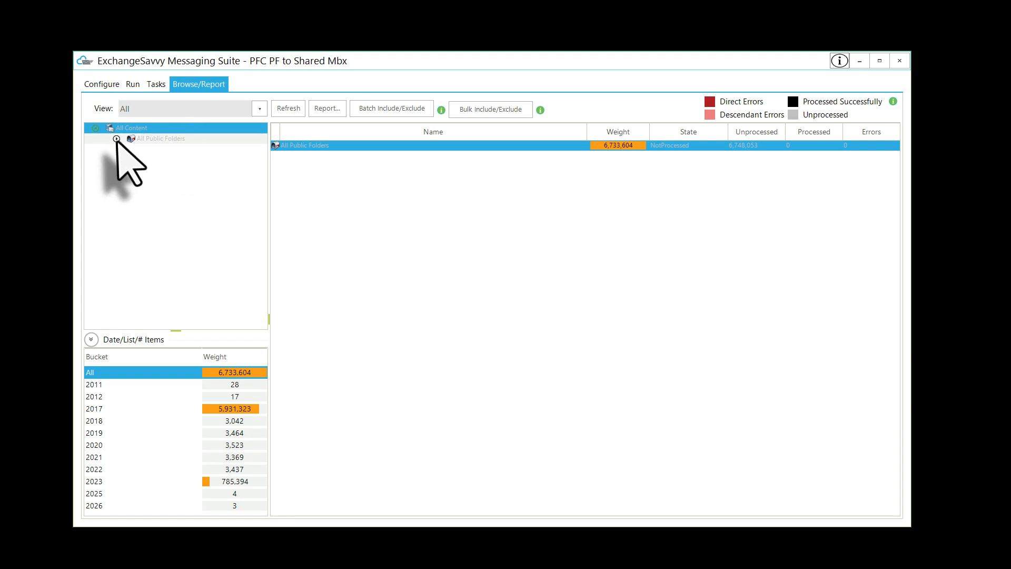
{"action": "left_click", "coordinate": [150, 139]}
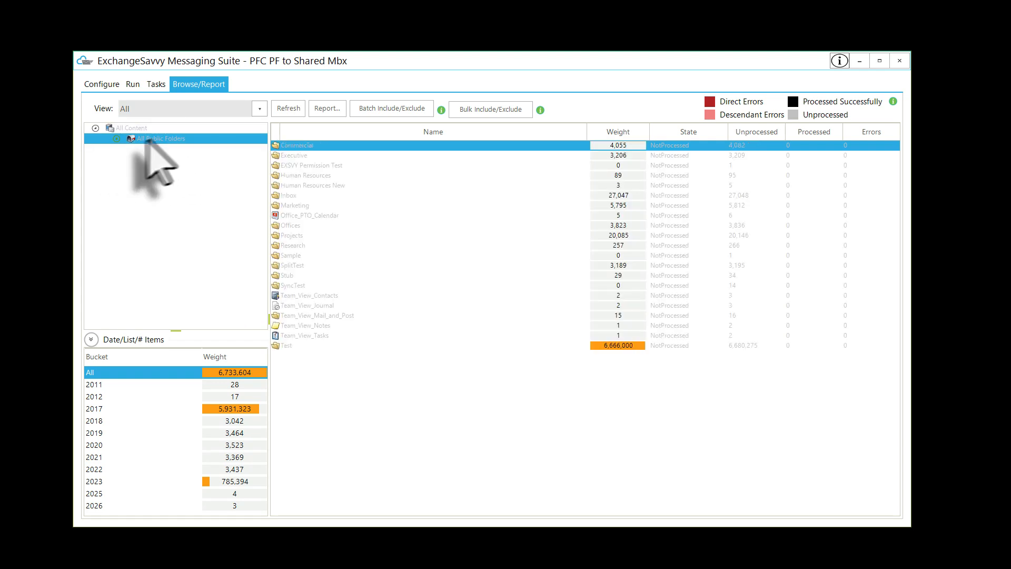
{"action": "left_click", "coordinate": [117, 139]}
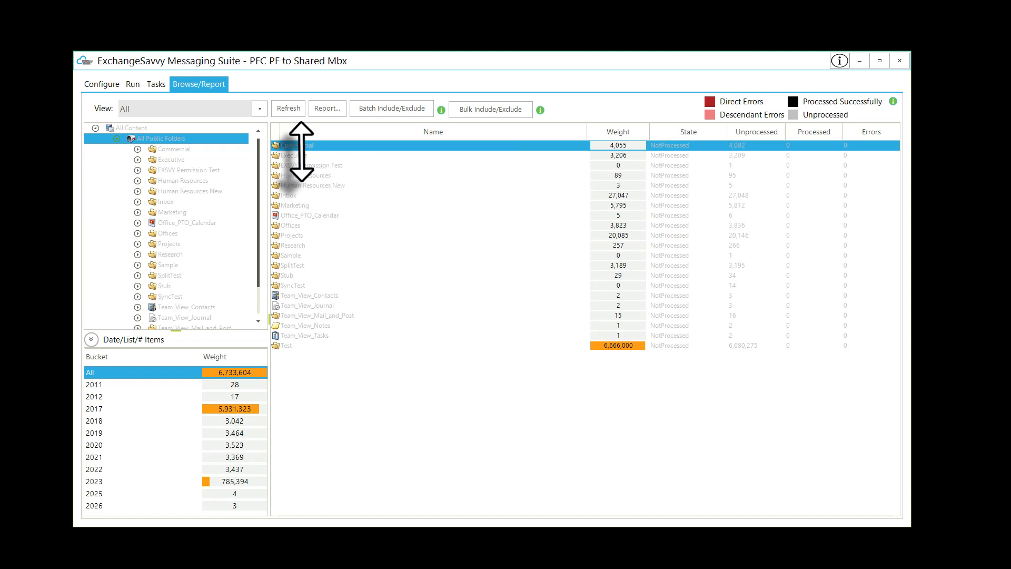
- Examine the subfolders and items of the Commercial folder, and return to the All Public Folders overview
{"action": "left_click", "coordinate": [138, 149]}
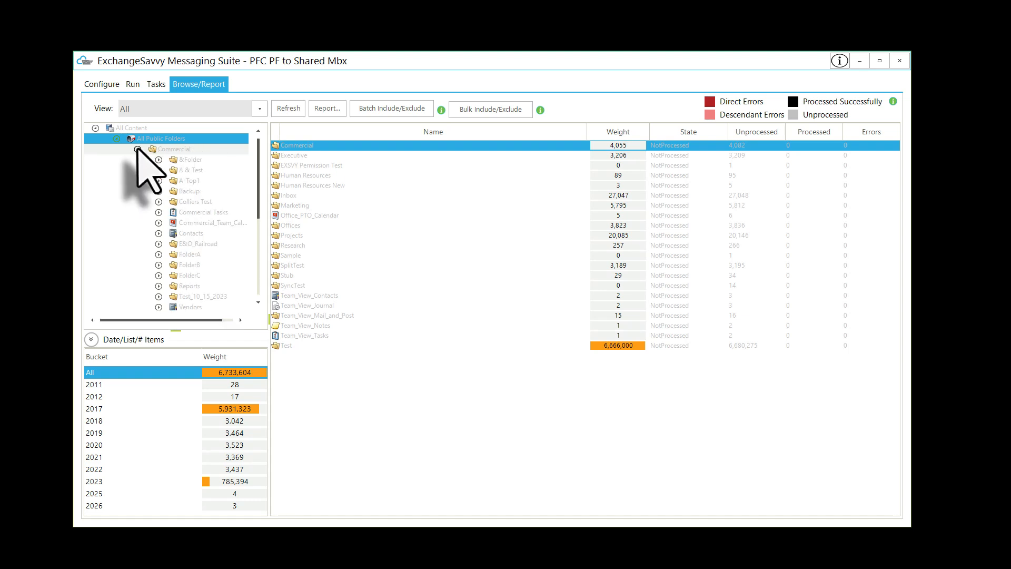
{"action": "left_click", "coordinate": [167, 149]}
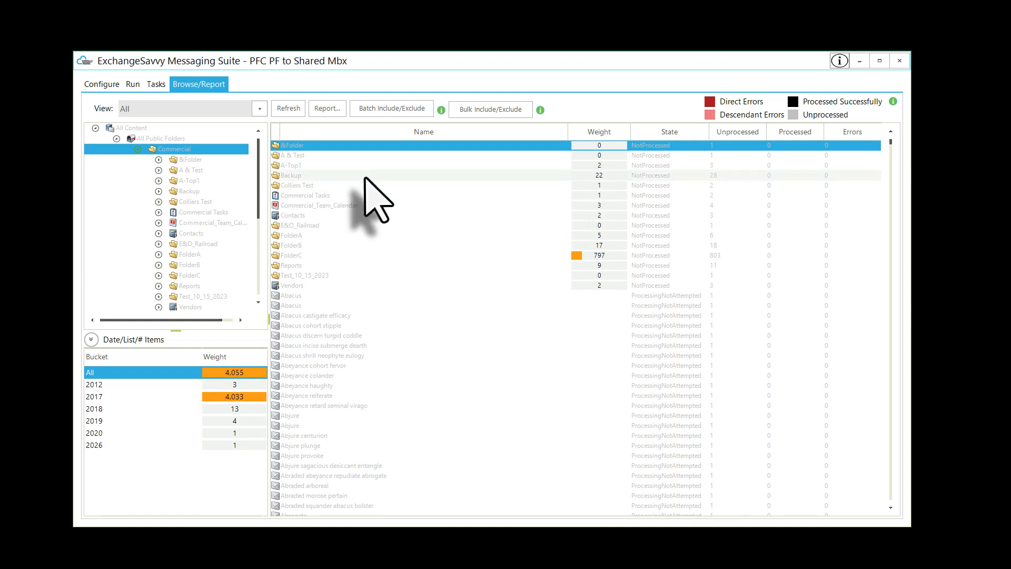
{"action": "left_click", "coordinate": [137, 149]}
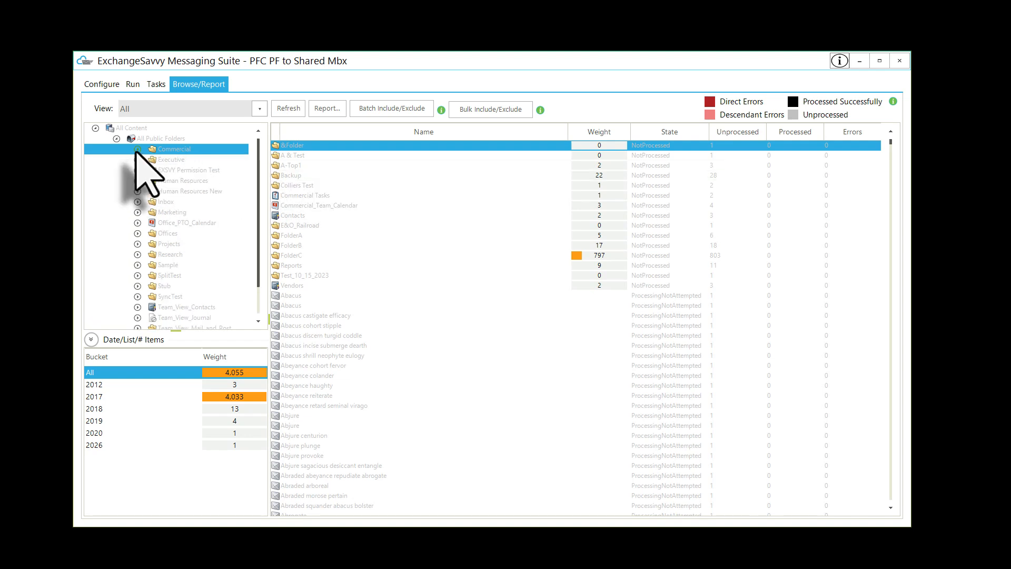
{"action": "left_click", "coordinate": [143, 139]}
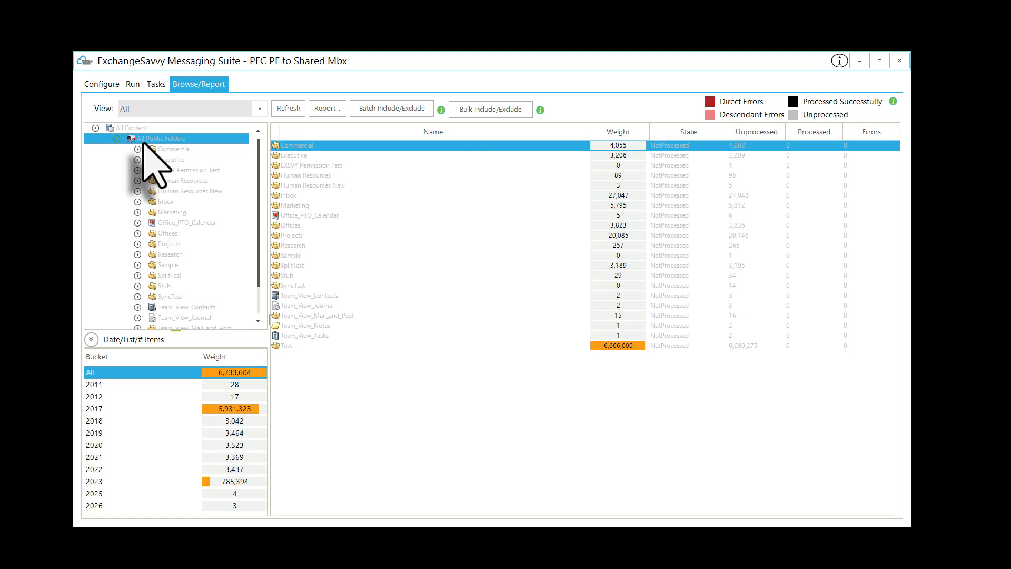
- Render the weights of all public folders by Total Size and select the Projects folder
{"action": "left_click", "coordinate": [91, 339]}
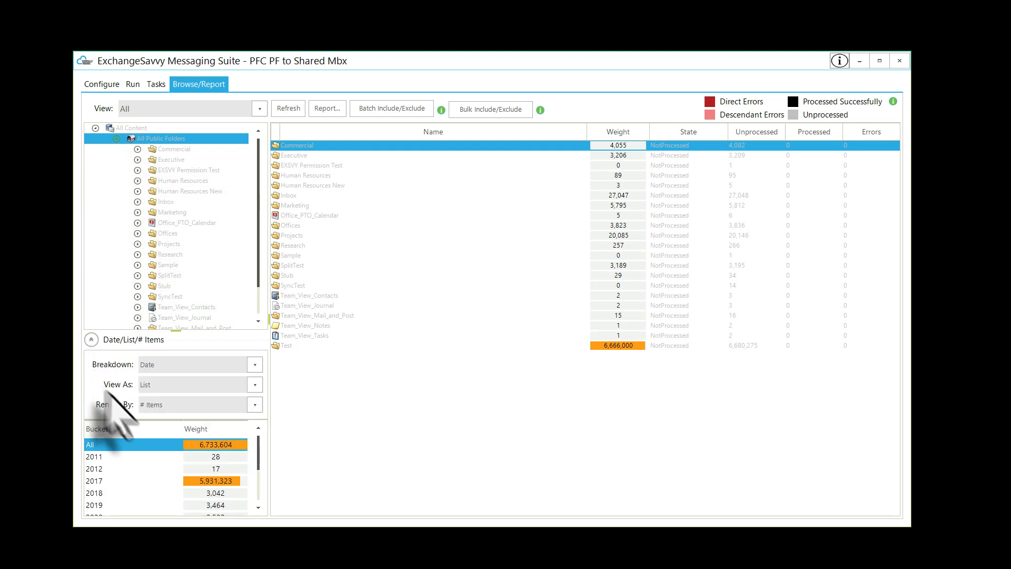
{"action": "left_click", "coordinate": [173, 405]}
{"action": "left_click", "coordinate": [158, 442]}
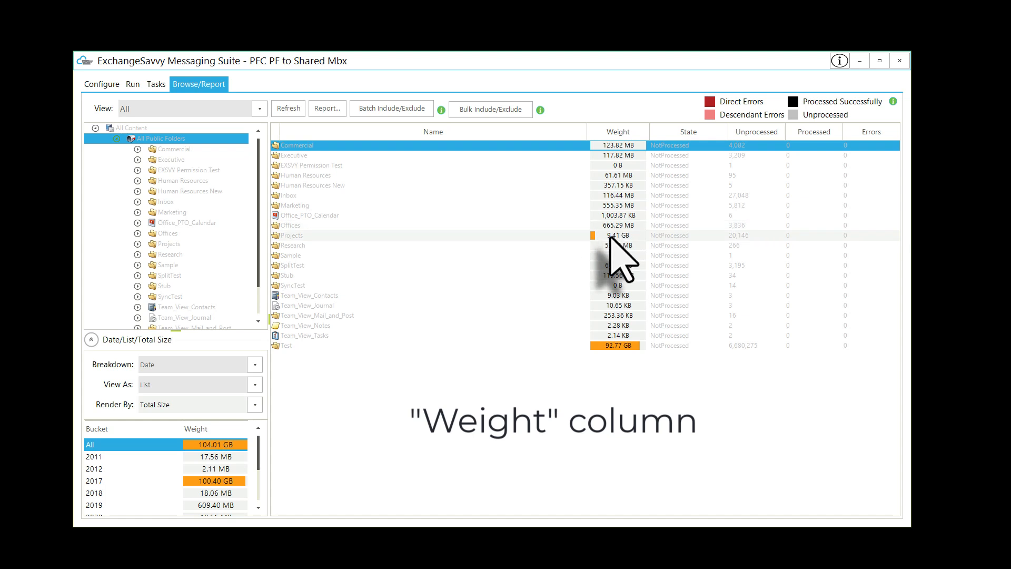
{"action": "left_click", "coordinate": [287, 237]}
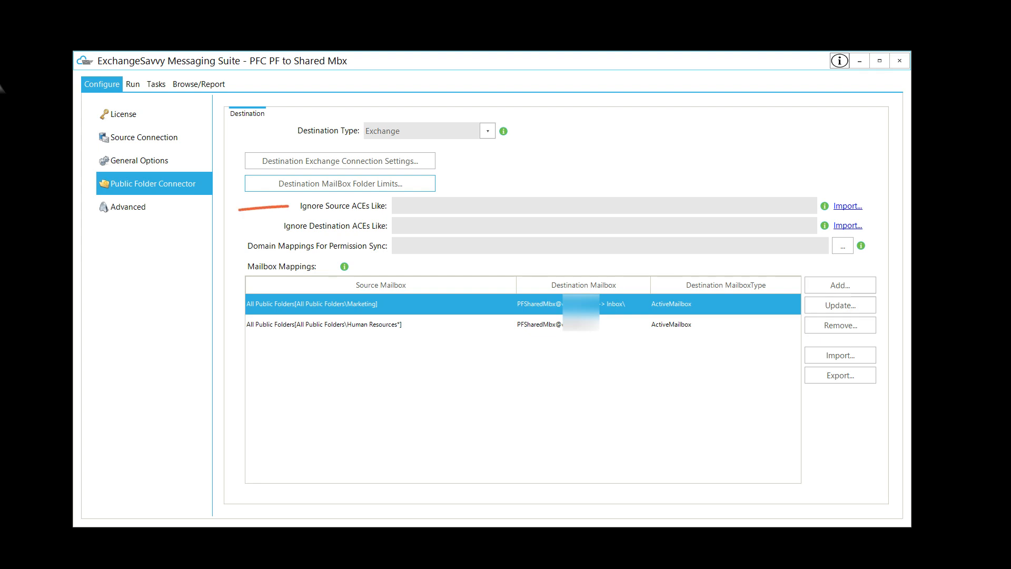
- Set the destination limit for Maximum Items Per MailBox Folder to 250000
{"action": "left_click", "coordinate": [266, 186]}
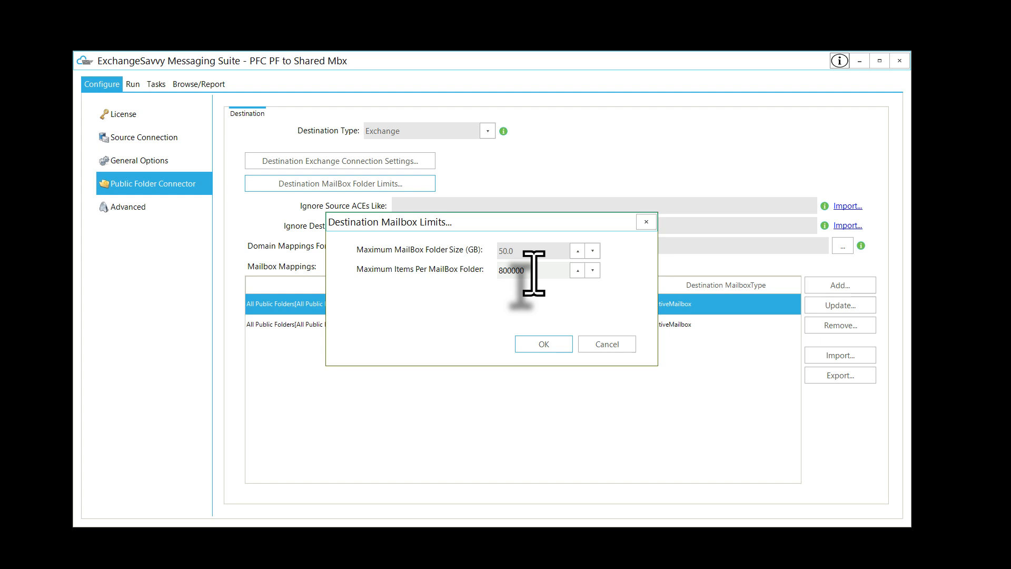
{"action": "double_click", "coordinate": [504, 270]}
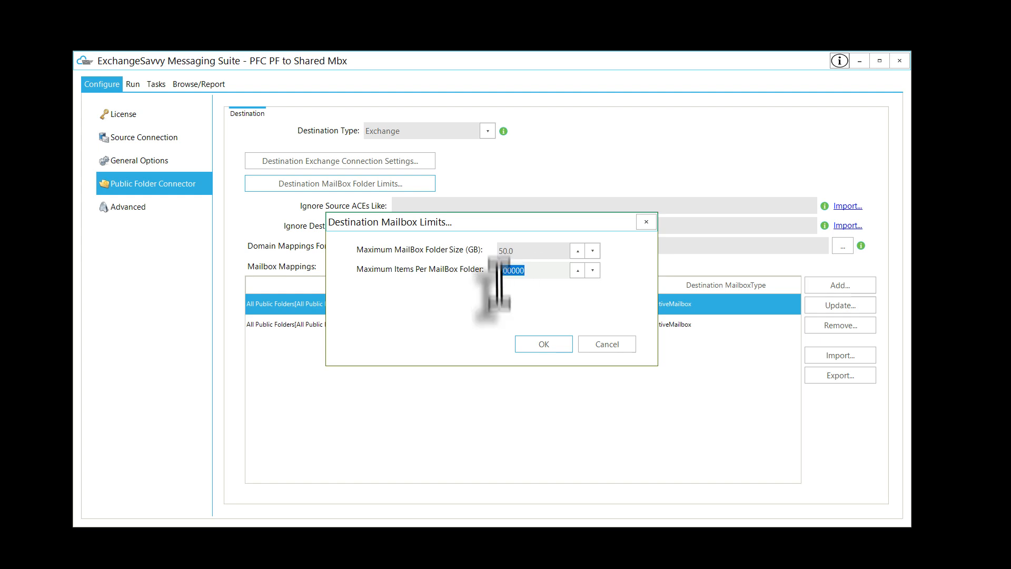
{"action": "type", "text": "250000"}
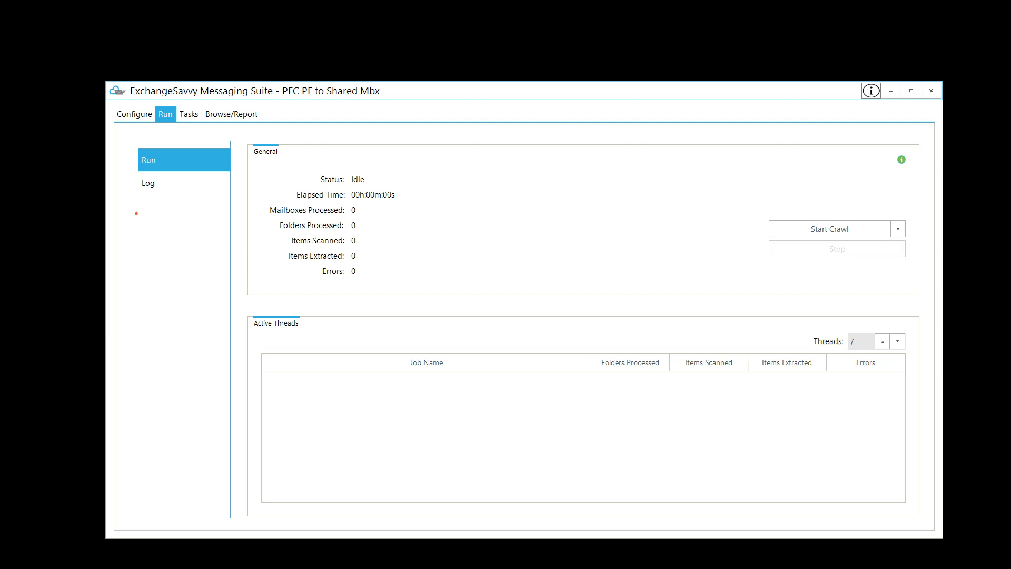
- Run Split Public Folders to review the full list of folders proposed for auto-split, and cancel the split
{"action": "left_click", "coordinate": [898, 228]}
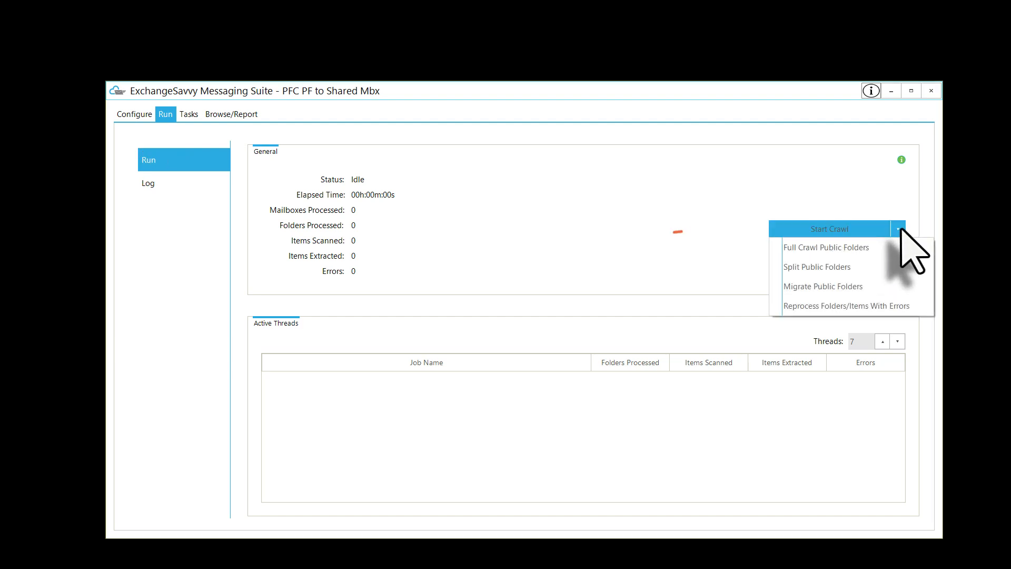
{"action": "left_click", "coordinate": [879, 268]}
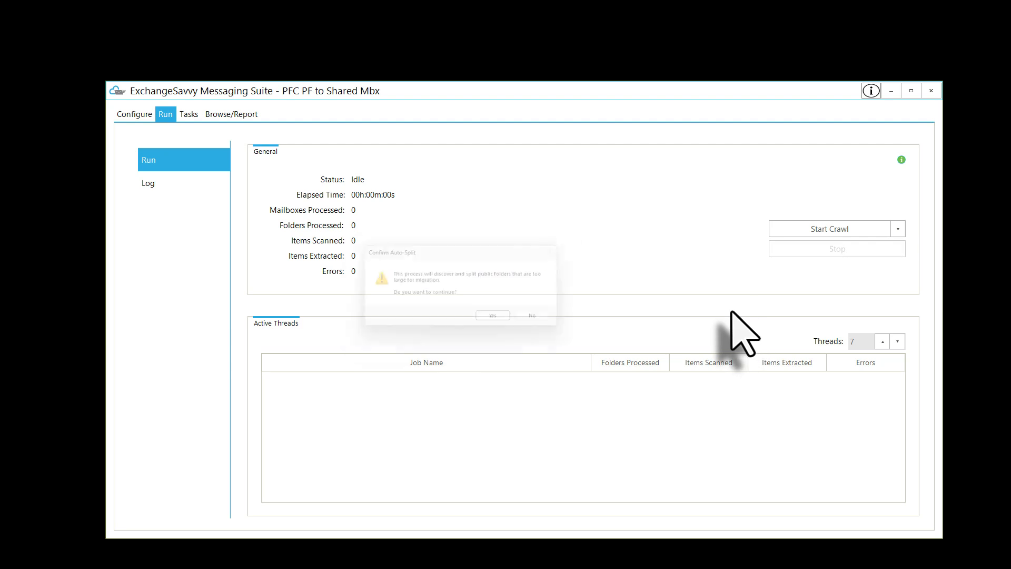
{"action": "left_click", "coordinate": [501, 320]}
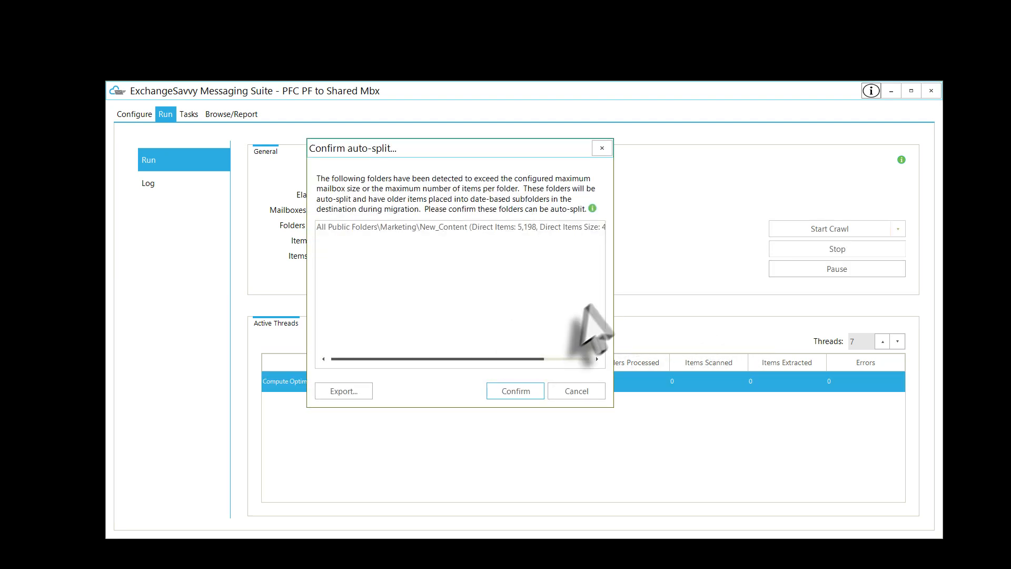
{"action": "left_click_drag", "start_coordinate": [612, 285], "coordinate": [689, 285]}
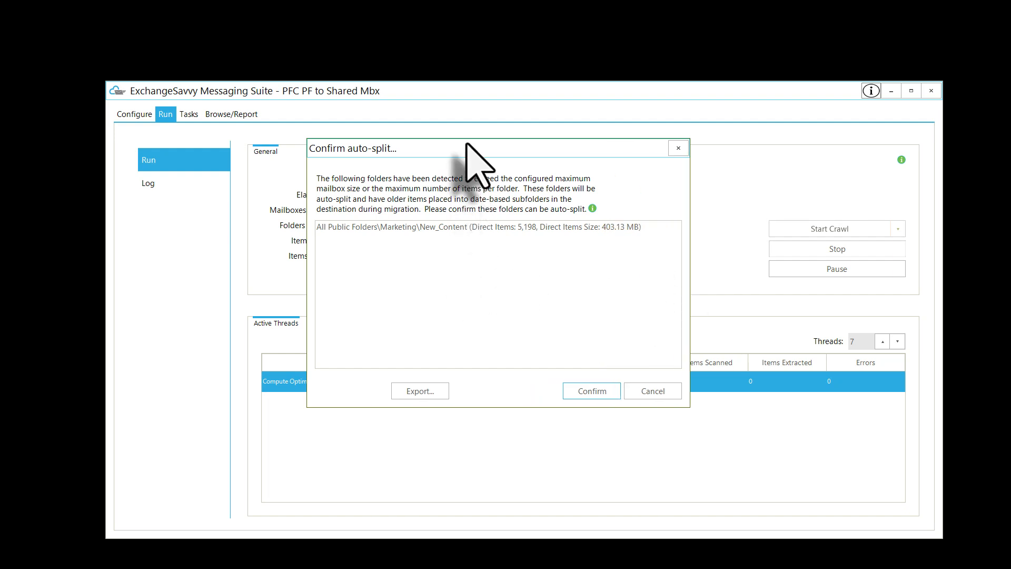
{"action": "left_click_drag", "start_coordinate": [467, 149], "coordinate": [477, 152]}
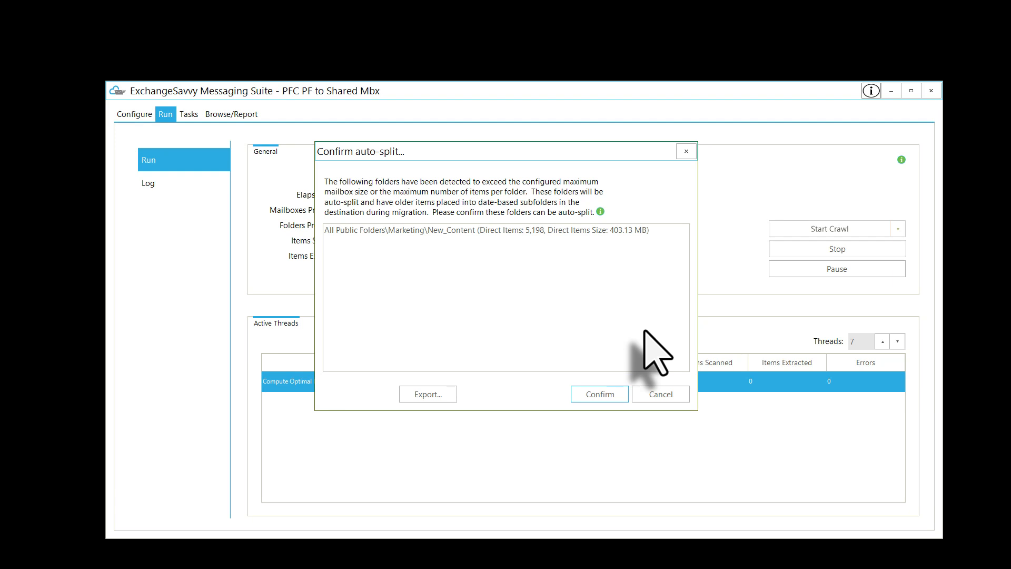
{"action": "left_click", "coordinate": [659, 395]}
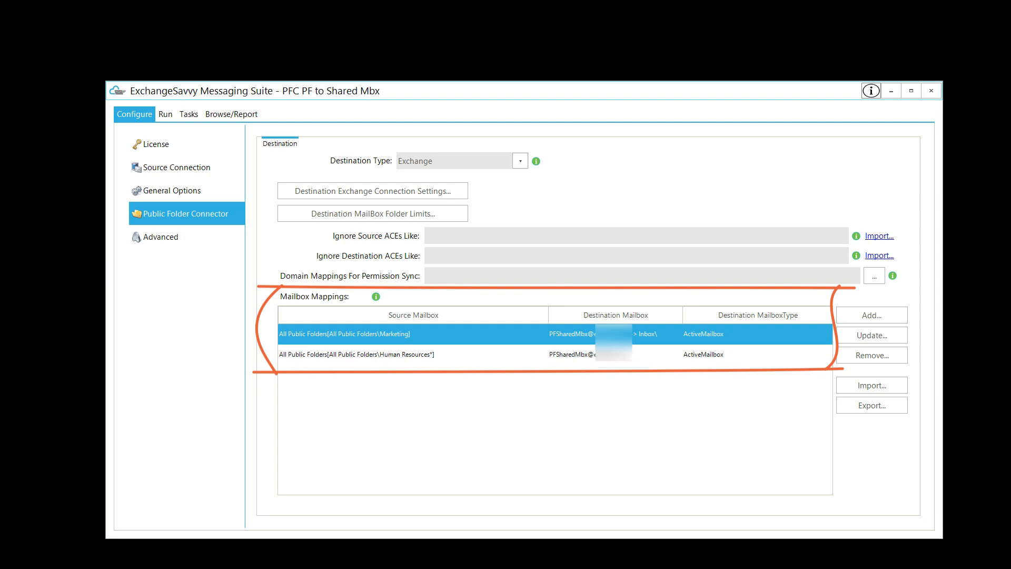
- Open the mailbox mapping for All Public Folders\Marketing and examine its Destination SMTP and Destination Folder Path
{"action": "double_click", "coordinate": [546, 342]}
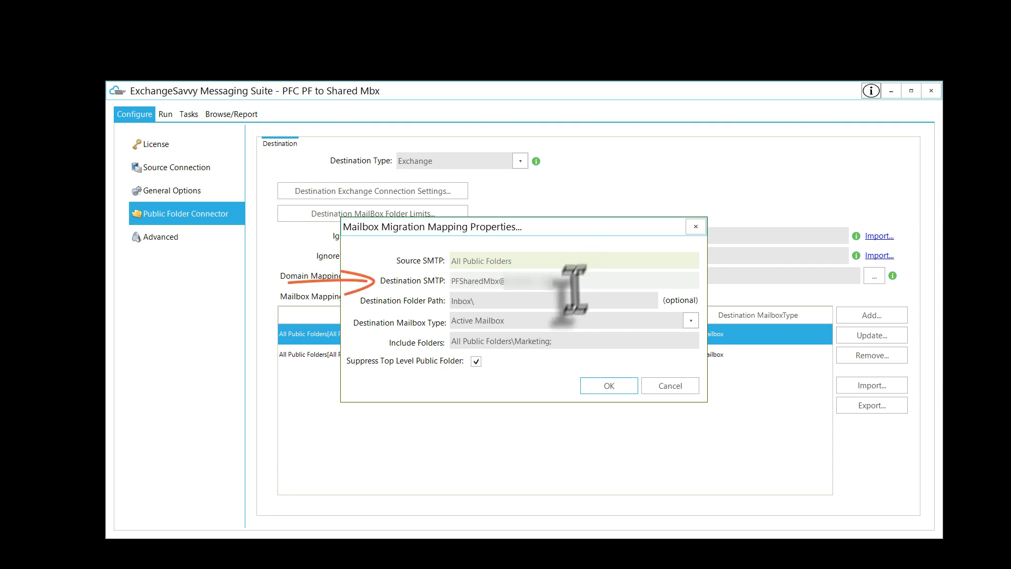
{"action": "left_click_drag", "start_coordinate": [569, 282], "coordinate": [445, 282]}
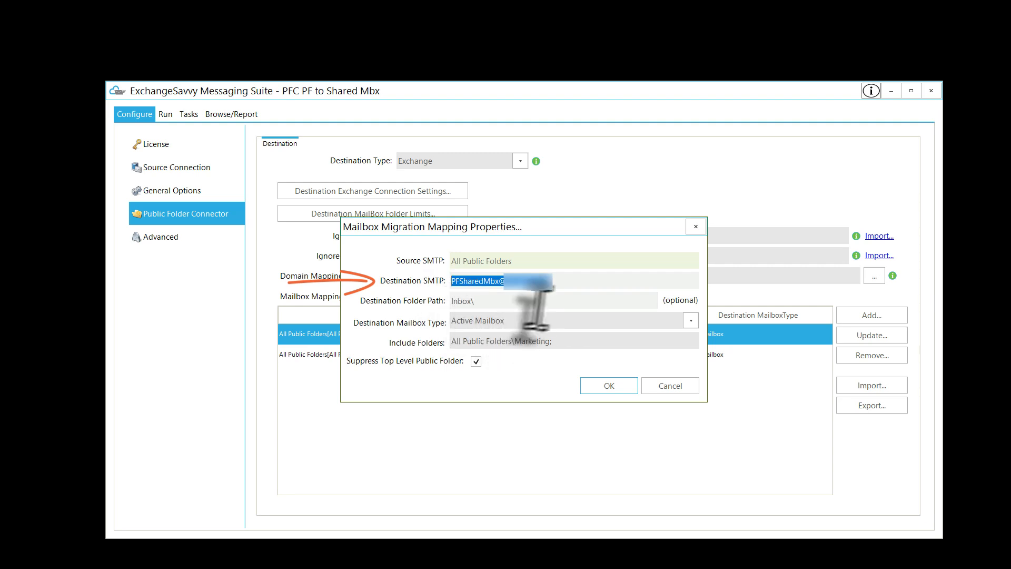
{"action": "left_click", "coordinate": [574, 285]}
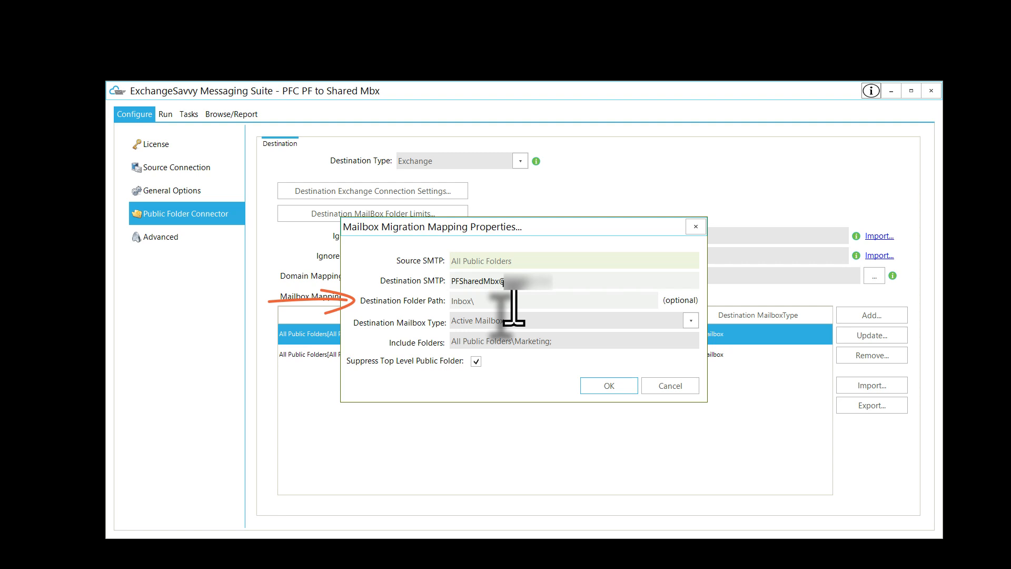
{"action": "left_click", "coordinate": [468, 301]}
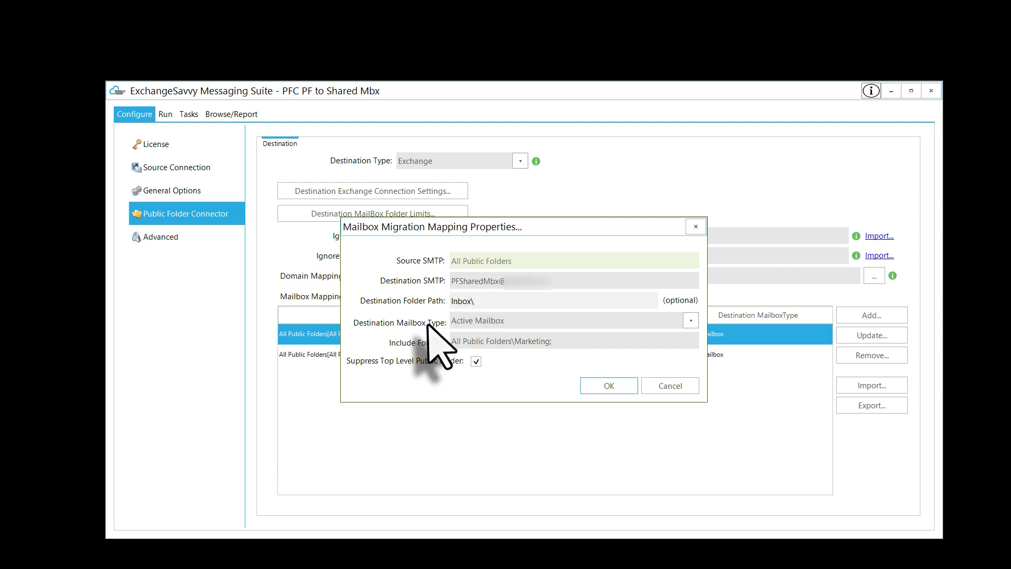
- Try Archive Mailbox as the mapping's Destination Mailbox Type, and set it back to Active Mailbox
{"action": "left_click", "coordinate": [690, 320]}
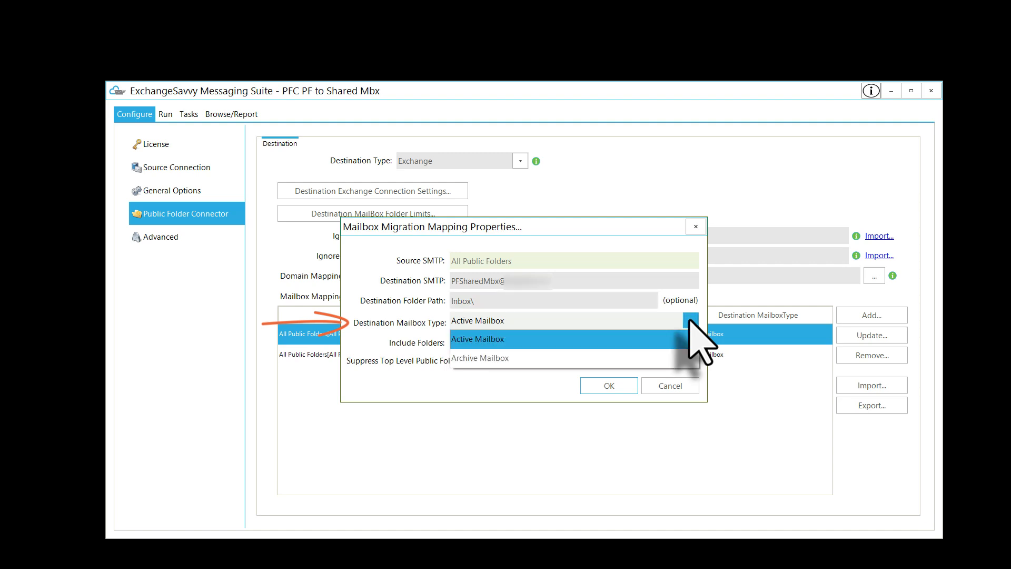
{"action": "left_click", "coordinate": [650, 360]}
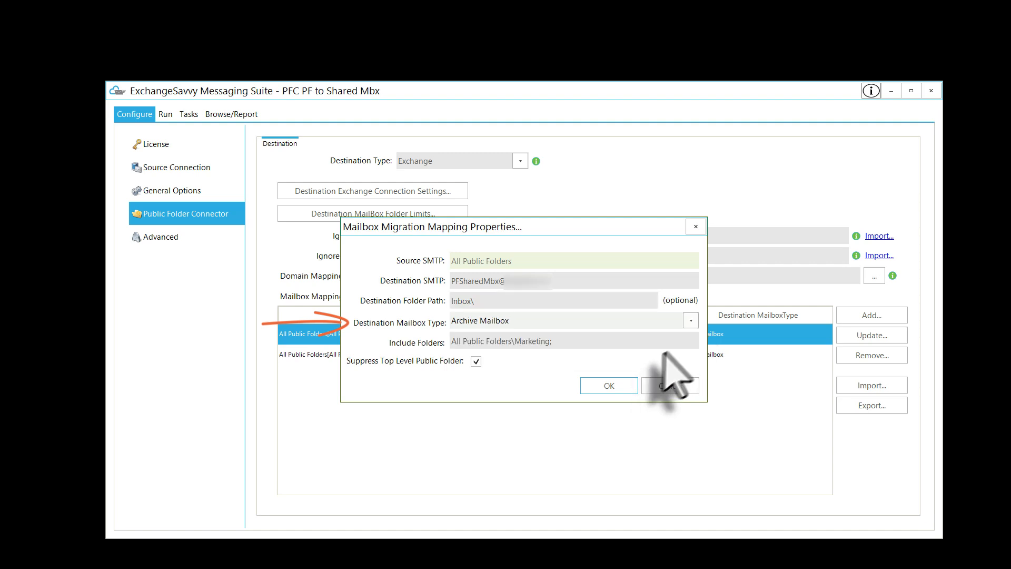
{"action": "left_click", "coordinate": [690, 320]}
{"action": "left_click", "coordinate": [598, 338]}
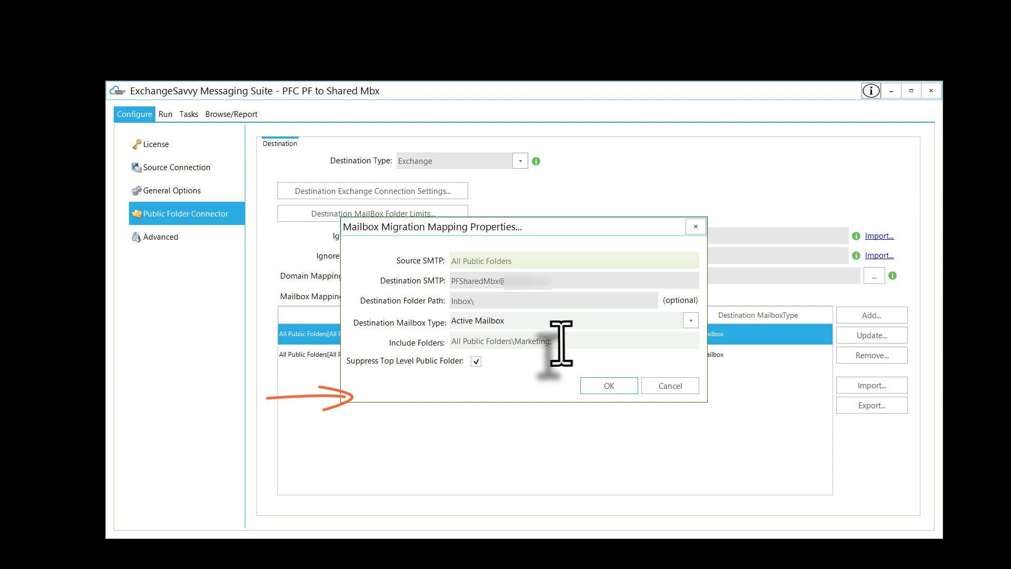
- Try a * wildcard after Marketing in the mapping's Include Folders path, and restore the closing semicolon
{"action": "left_click_drag", "start_coordinate": [514, 343], "coordinate": [563, 342]}
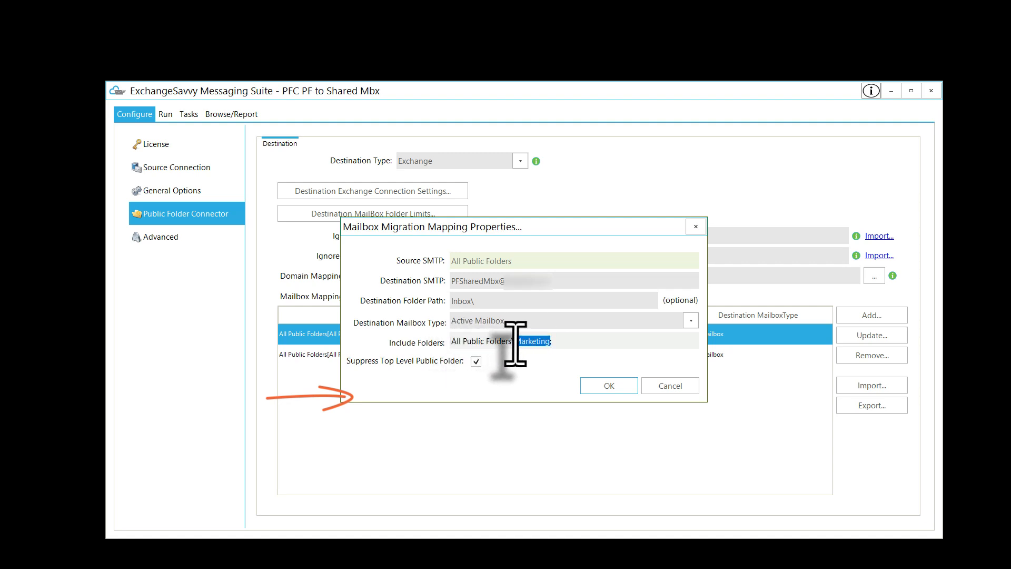
{"action": "left_click_drag", "start_coordinate": [515, 343], "coordinate": [548, 343]}
{"action": "left_click", "coordinate": [545, 342]}
{"action": "left_click", "coordinate": [552, 343]}
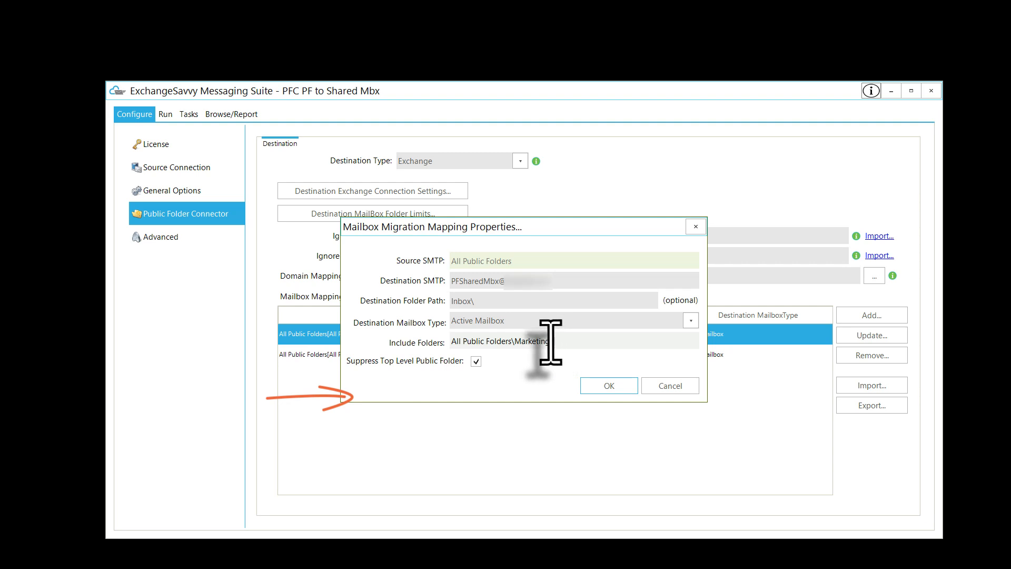
{"action": "type", "text": "*"}
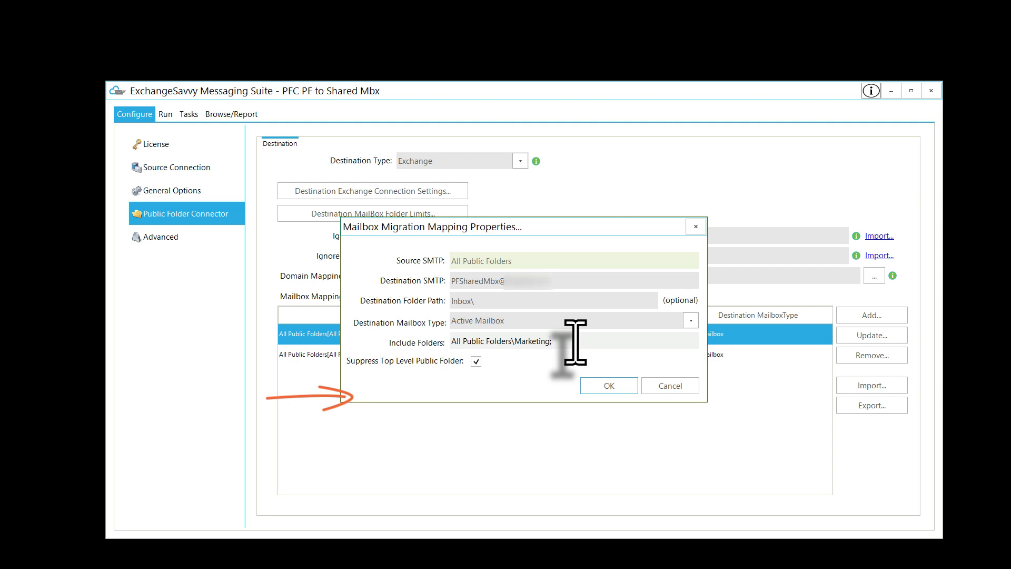
{"action": "type", "text": ";"}
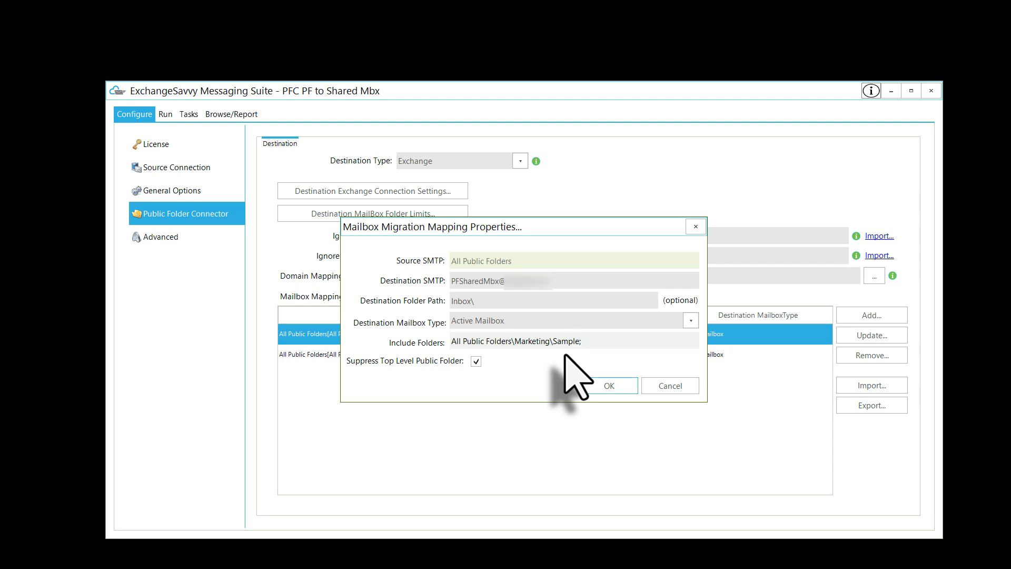
- Extend the Include Folders path to All Public Folders\Marketing\Sample\Test*; and check its folder levels
{"action": "type", "text": "t*"}
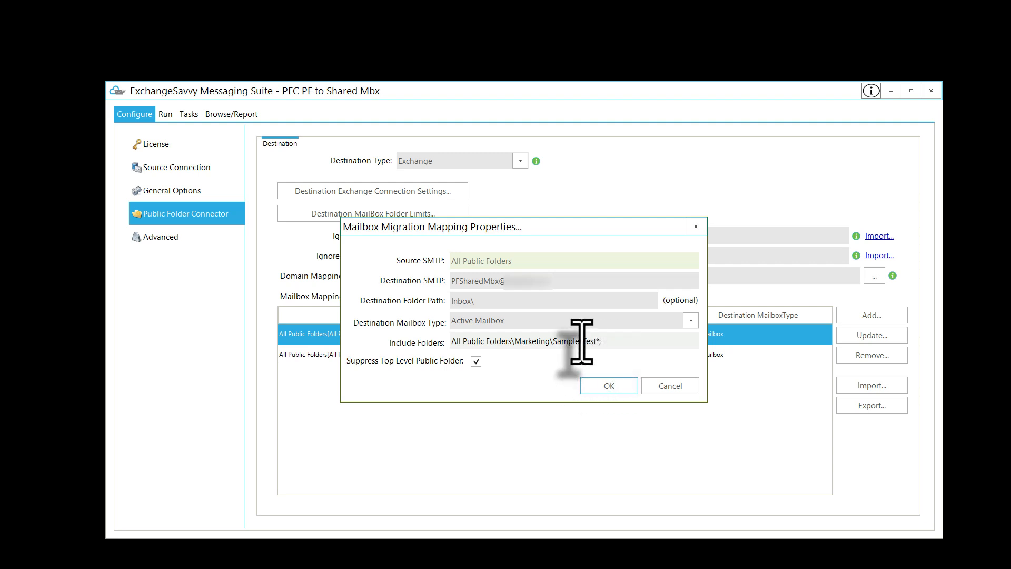
{"action": "double_click", "coordinate": [591, 341]}
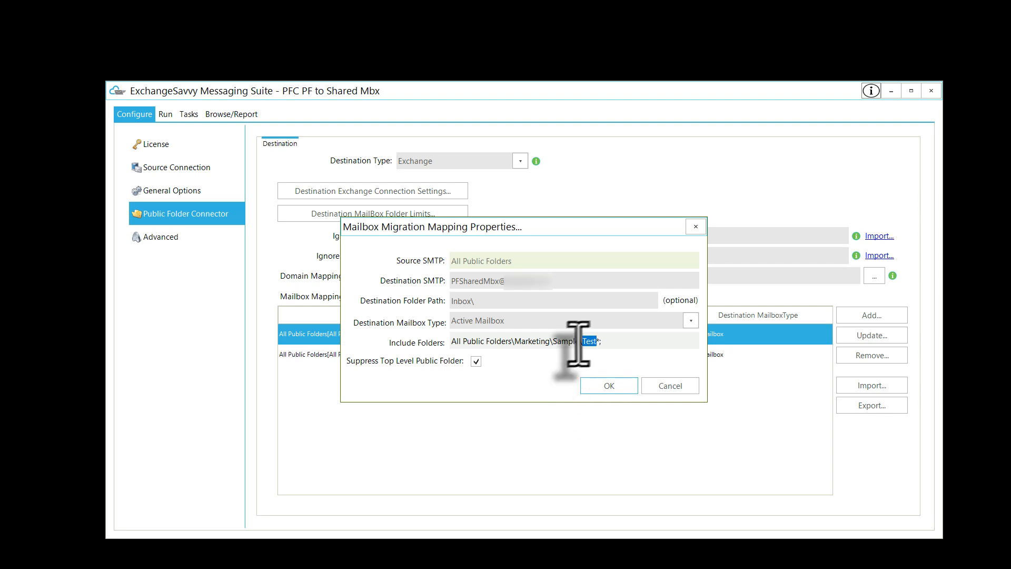
{"action": "left_click_drag", "start_coordinate": [582, 341], "coordinate": [510, 342]}
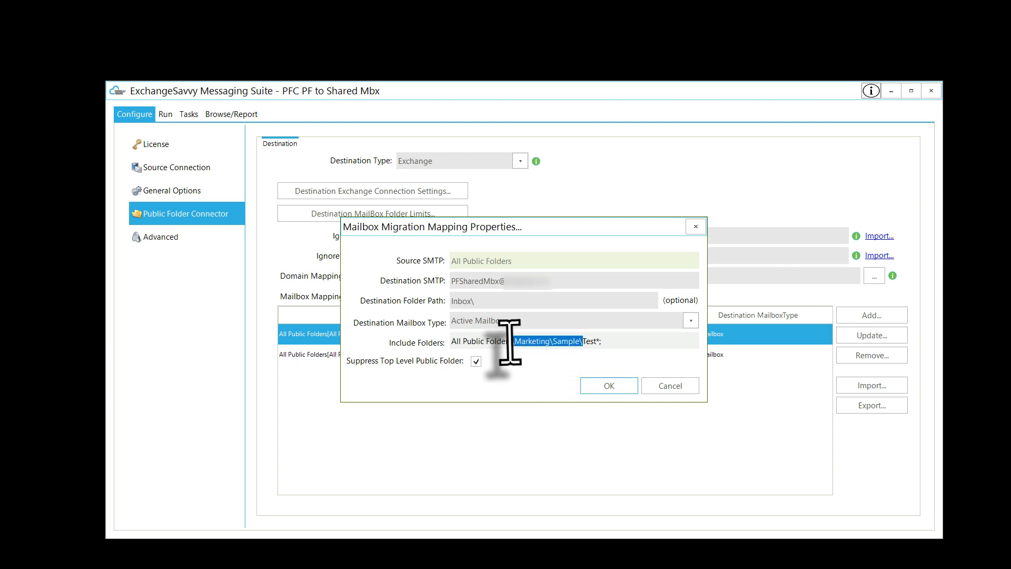
{"action": "left_click", "coordinate": [582, 342]}
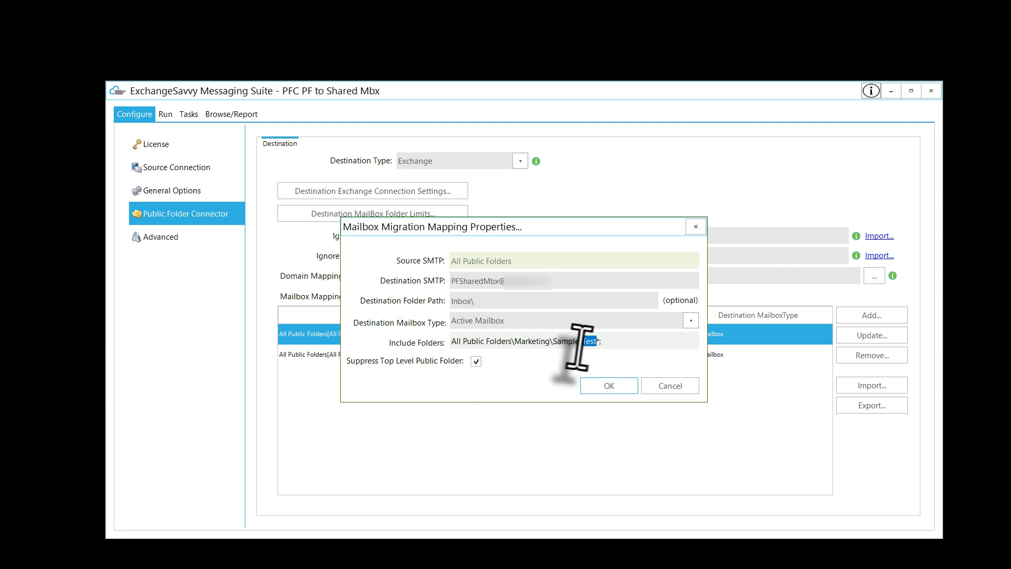
- Try Test\ as the Marketing mapping's Destination Folder Path, and set it back to Inbox\
{"action": "left_click", "coordinate": [584, 342]}
{"action": "left_click_drag", "start_coordinate": [582, 342], "coordinate": [594, 343]}
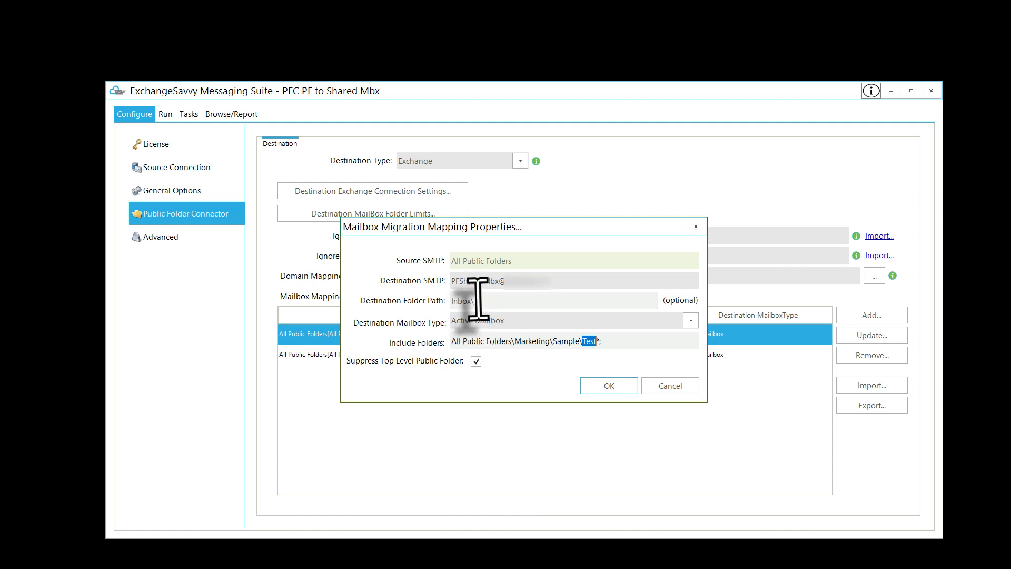
{"action": "left_click_drag", "start_coordinate": [476, 302], "coordinate": [412, 306]}
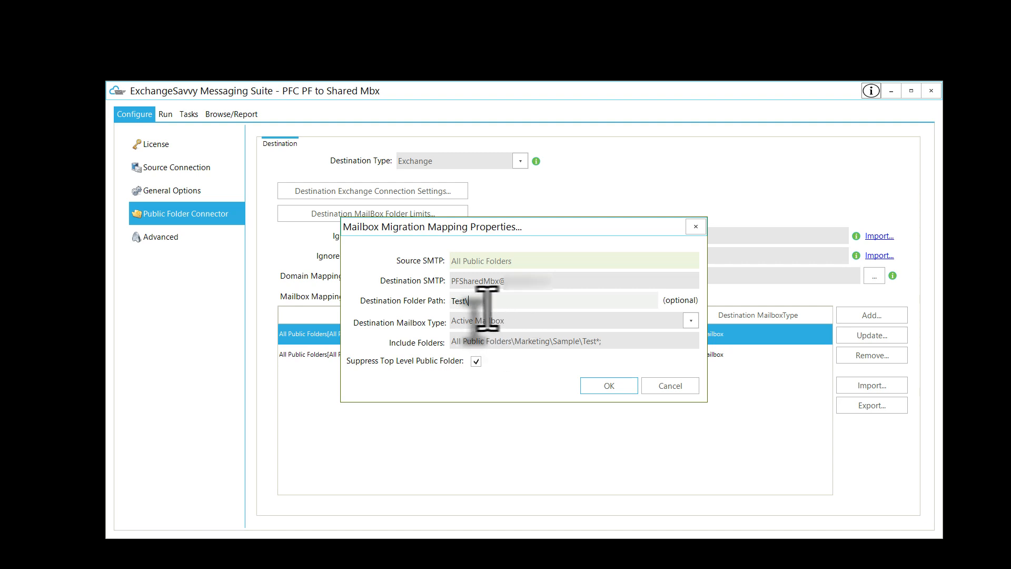
{"action": "left_click_drag", "start_coordinate": [478, 305], "coordinate": [417, 305]}
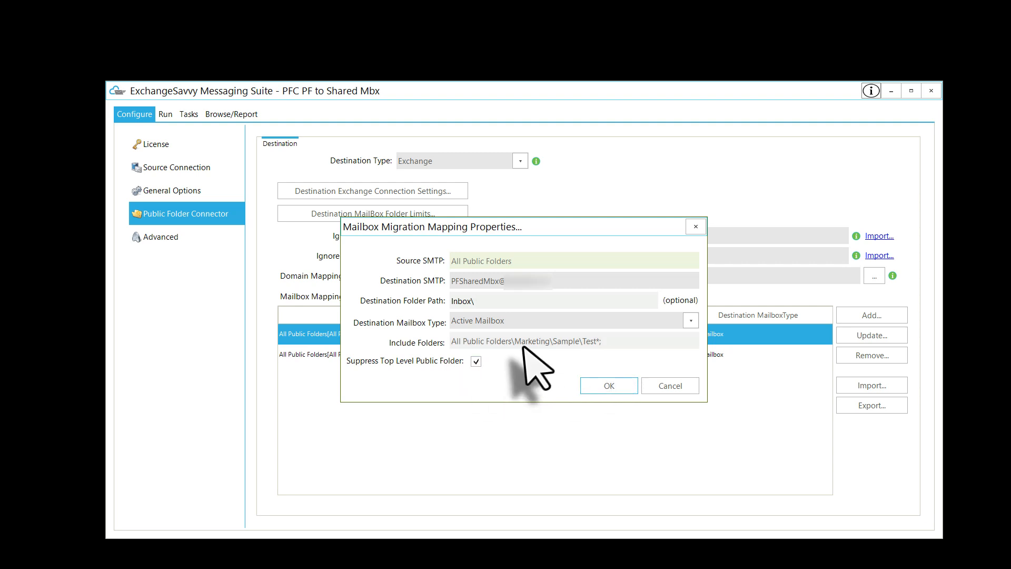
- Remove \Sample\Test* from the mapping's Include Folders path, leaving All Public Folders\Marketing, and save the mapping
{"action": "left_click_drag", "start_coordinate": [551, 342], "coordinate": [595, 342]}
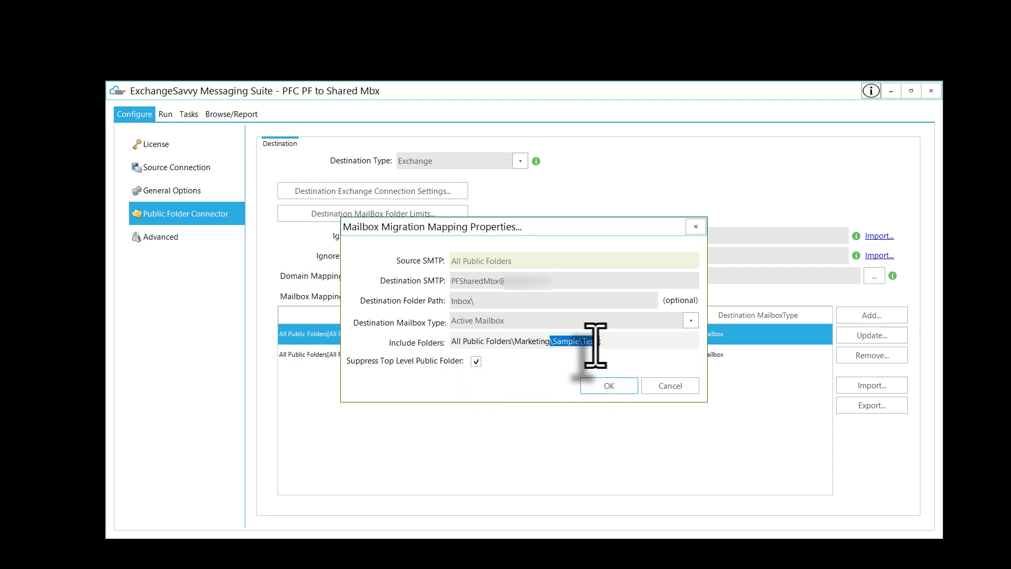
{"action": "left_click", "coordinate": [614, 388]}
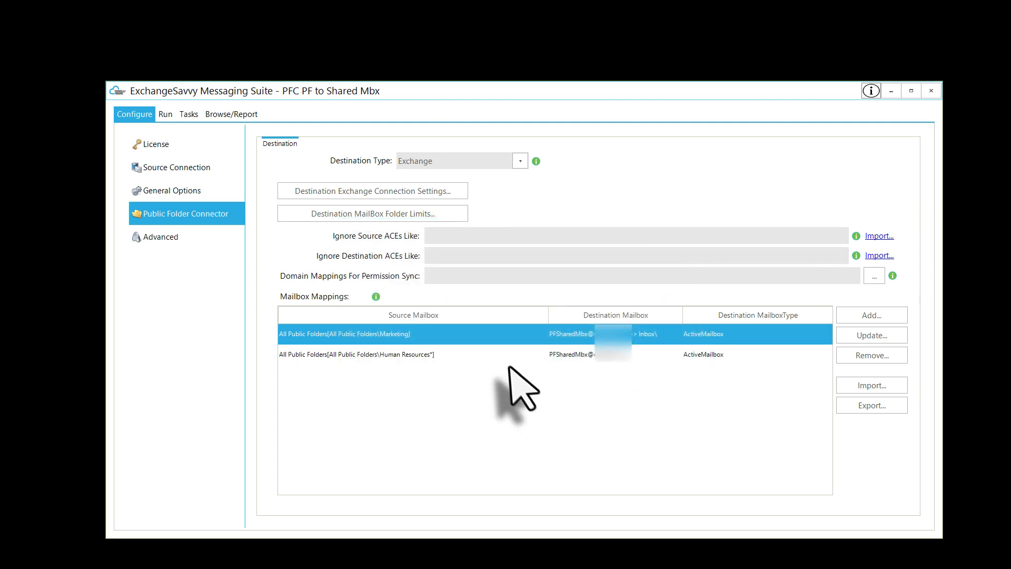
- Open the mailbox mapping for All Public Folders\Human Resources*, examine its properties, and close it
{"action": "double_click", "coordinate": [545, 355]}
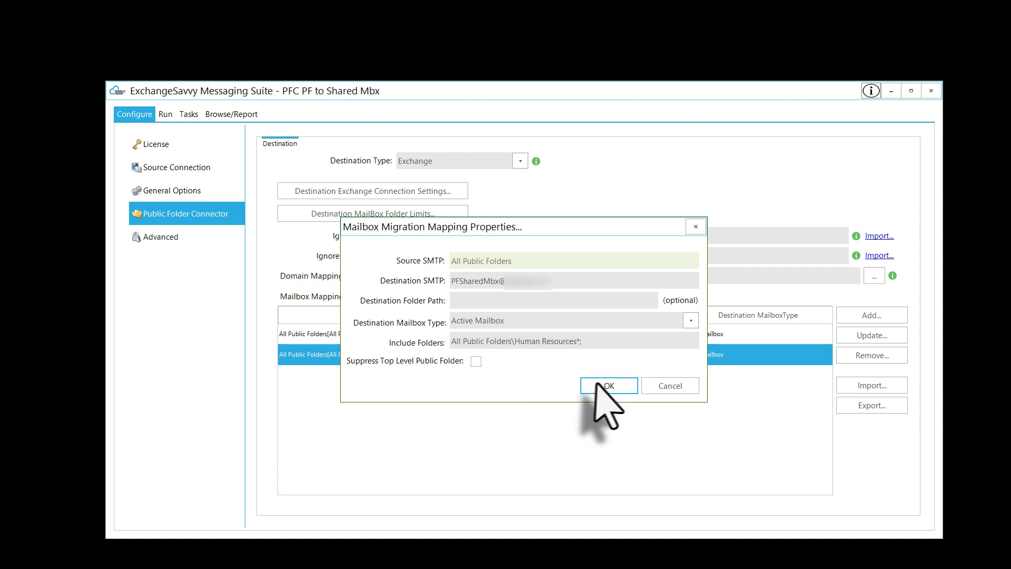
{"action": "left_click", "coordinate": [625, 389]}
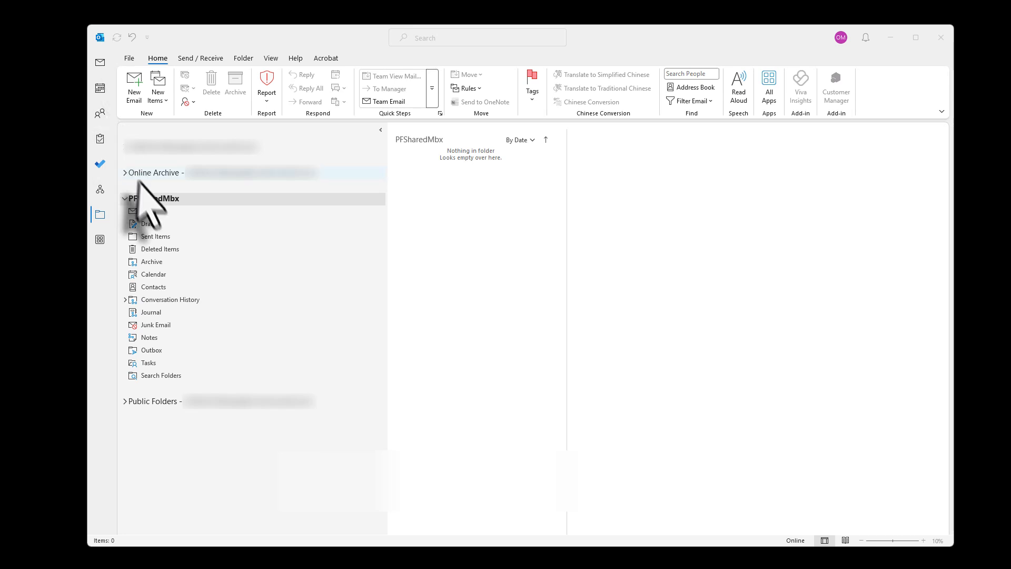
- Check the PFSharedMbx Inbox in Outlook, and start Migrate Public Folders in ExchangeSavvy Messaging Suite
{"action": "left_click", "coordinate": [151, 211]}
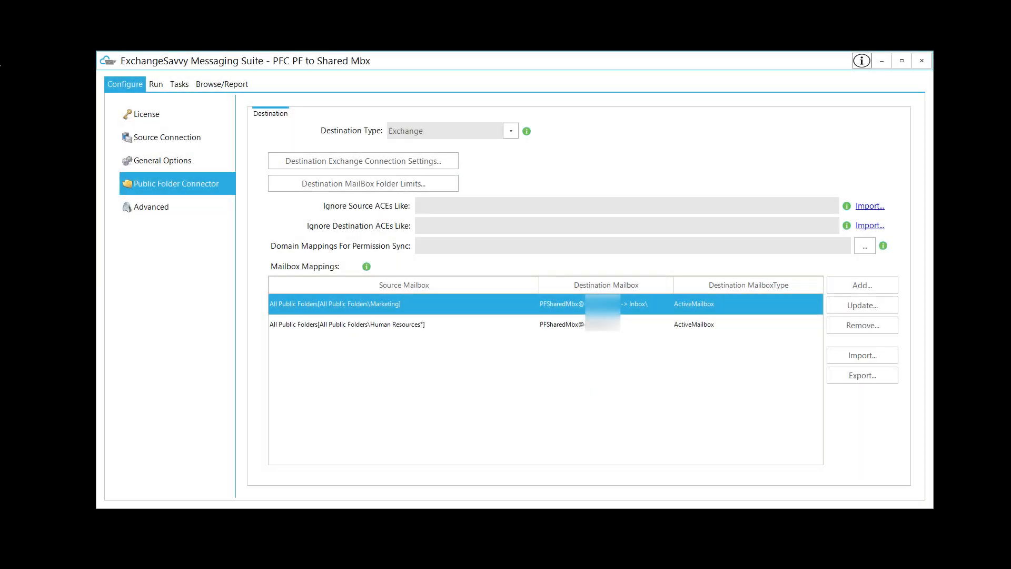
{"action": "left_click", "coordinate": [156, 84]}
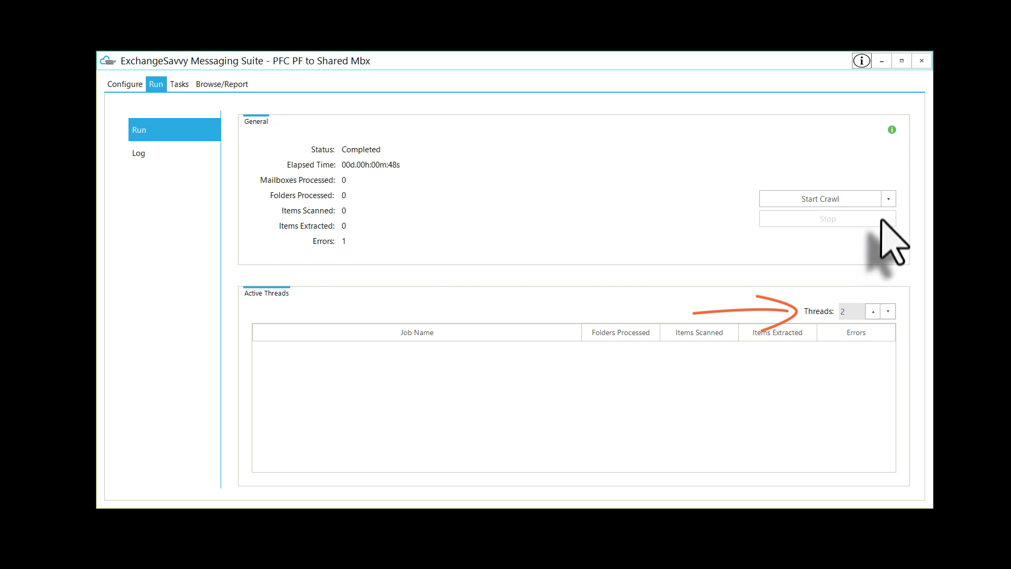
{"action": "left_click", "coordinate": [889, 199]}
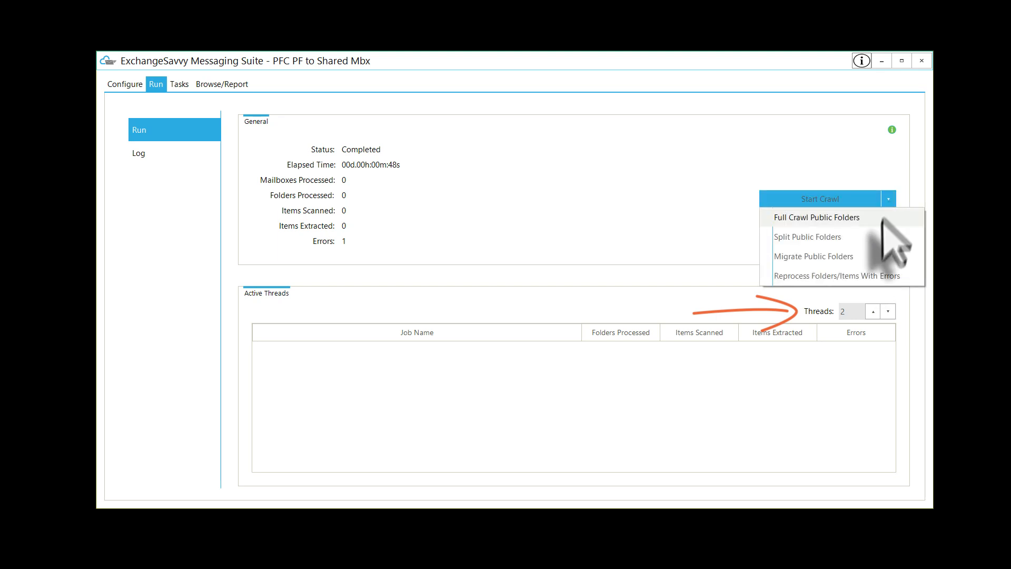
{"action": "left_click", "coordinate": [855, 257]}
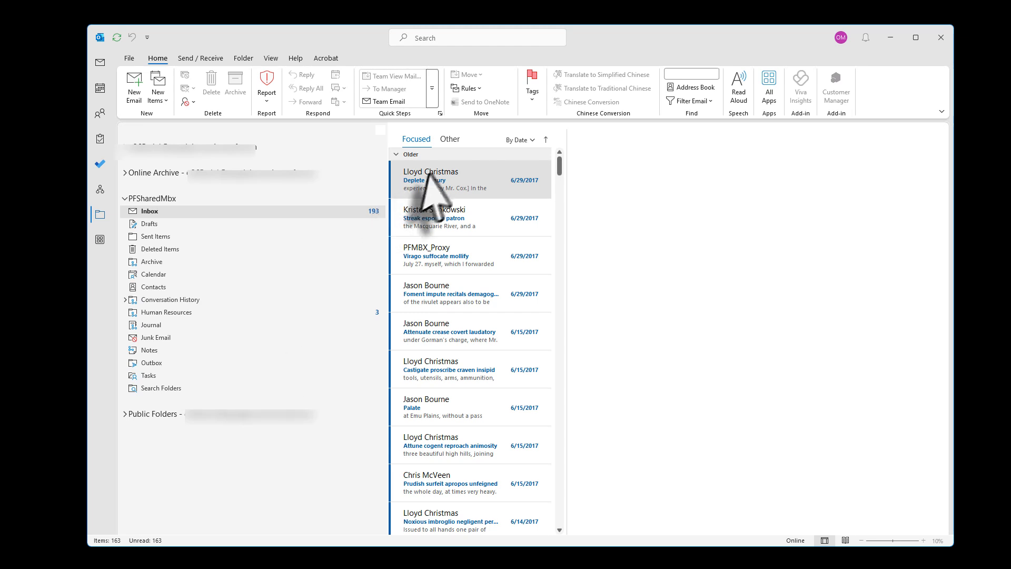
- In Outlook, examine the messages arriving in the Inbox and Human Resources folders of PFSharedMbx
{"action": "left_click", "coordinate": [416, 181]}
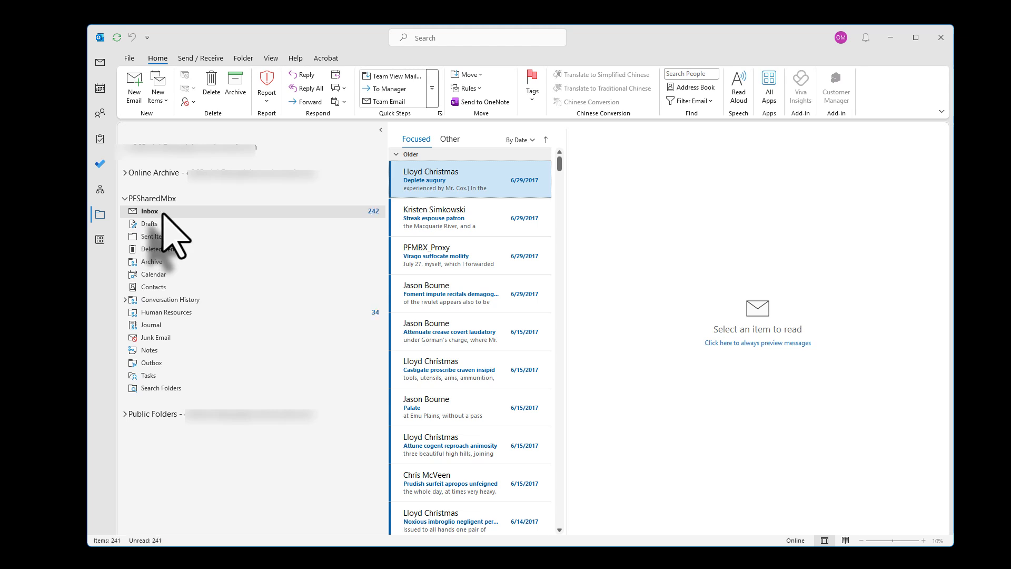
{"action": "left_click", "coordinate": [177, 313]}
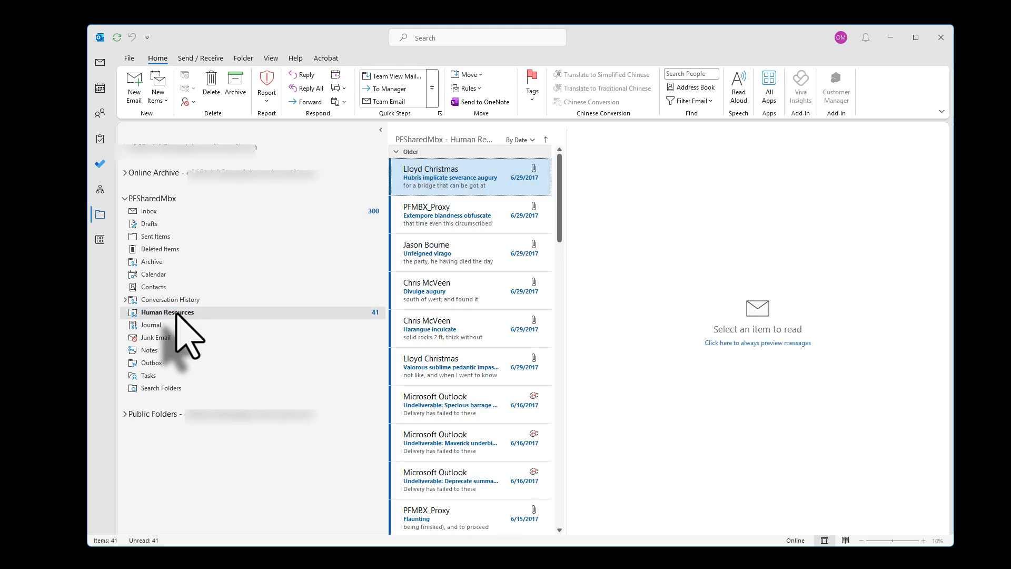
{"action": "left_click", "coordinate": [157, 211]}
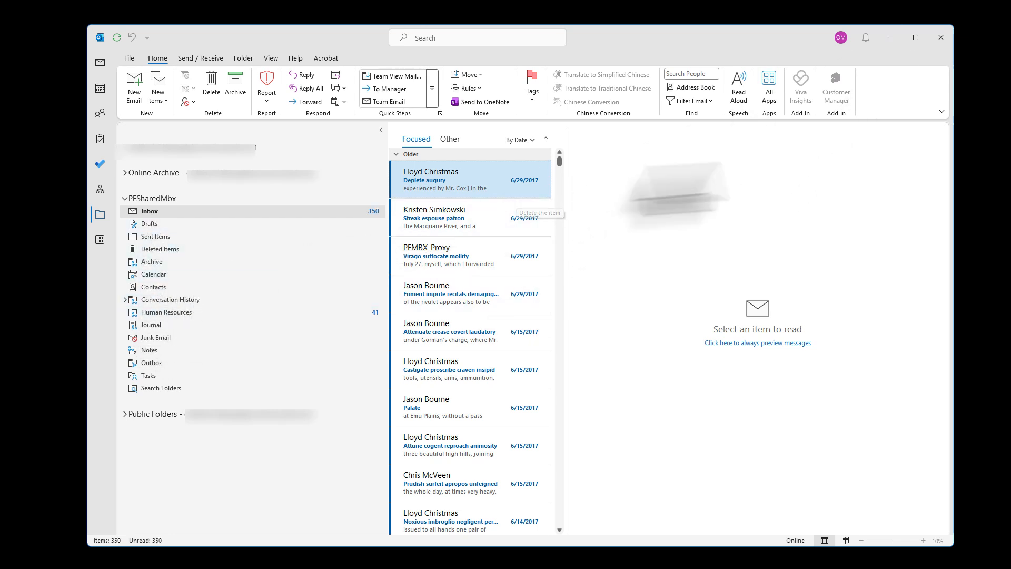
- Switch back to ExchangeSavvy Messaging Suite, review the mailbox mappings, and return to the migration's run status
{"action": "left_click", "coordinate": [890, 37]}
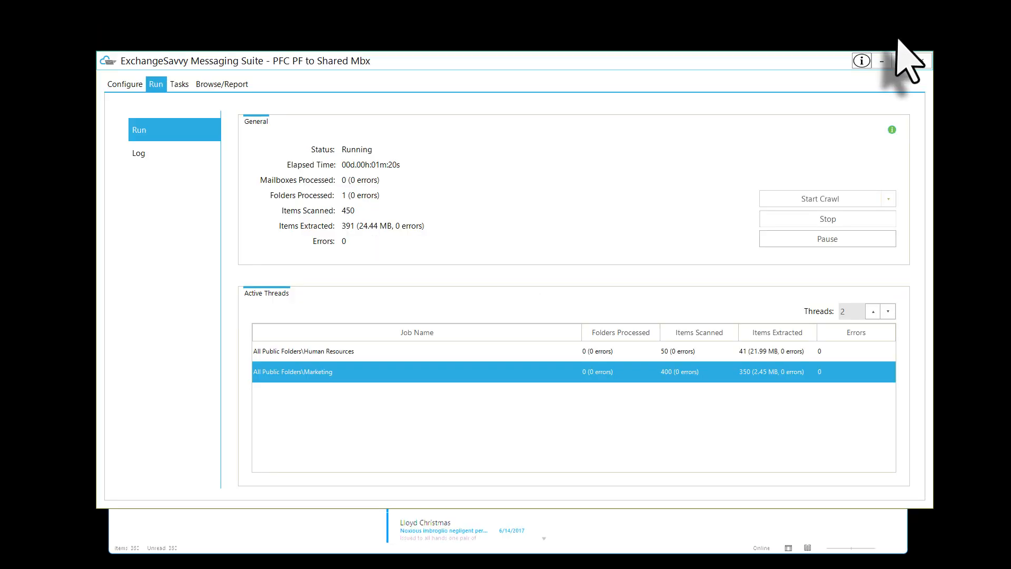
{"action": "left_click", "coordinate": [125, 85]}
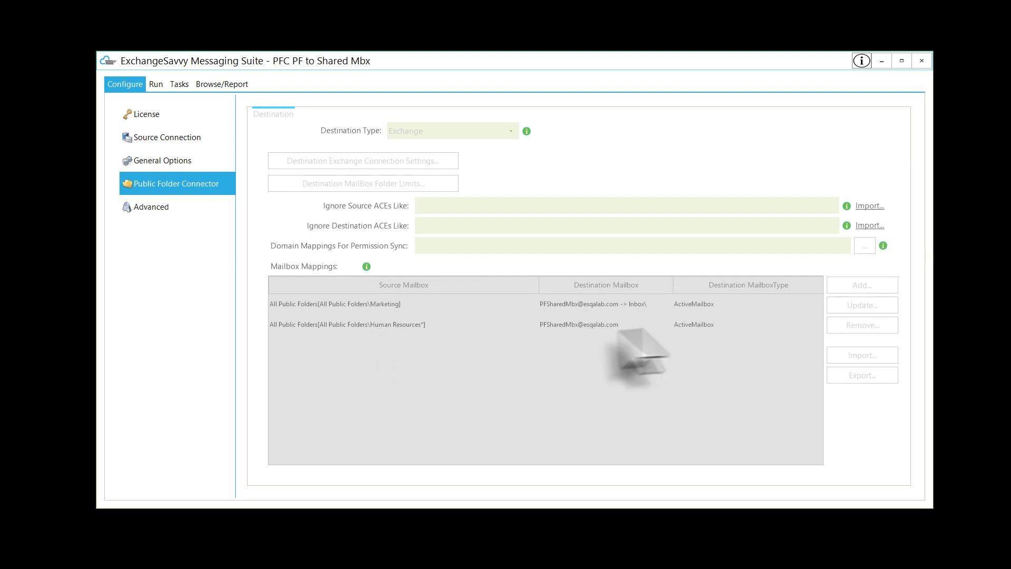
{"action": "left_click", "coordinate": [156, 84]}
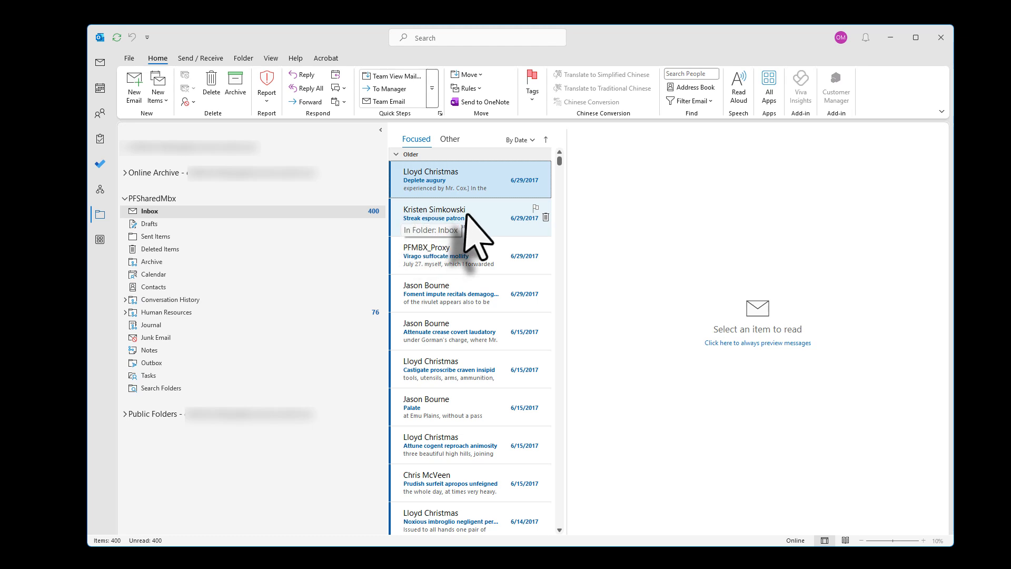
- In Outlook, examine the migrated messages in PFSharedMbx's Inbox and the Human Resources folder with its subfolders
{"action": "scroll", "coordinate": [469, 226], "scroll_direction": "down", "scroll_amount": 2}
{"action": "scroll", "coordinate": [471, 227], "scroll_direction": "up", "scroll_amount": 2}
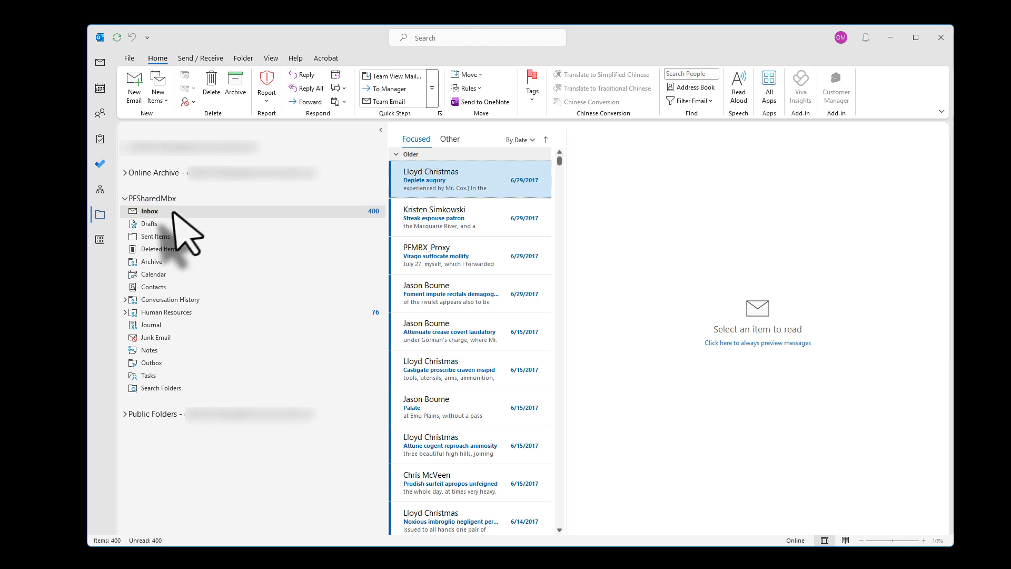
{"action": "left_click", "coordinate": [157, 313]}
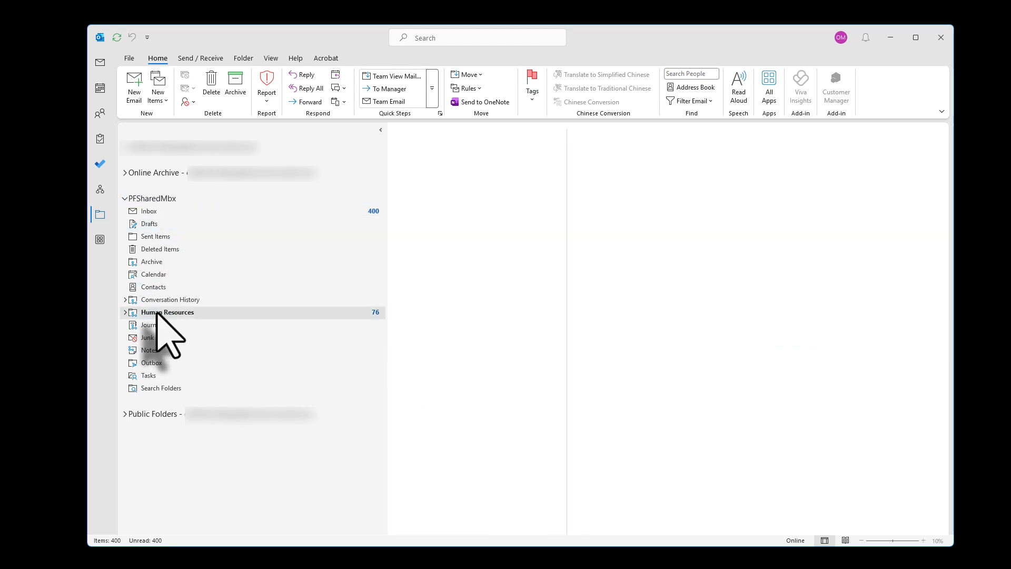
{"action": "left_click", "coordinate": [126, 312]}
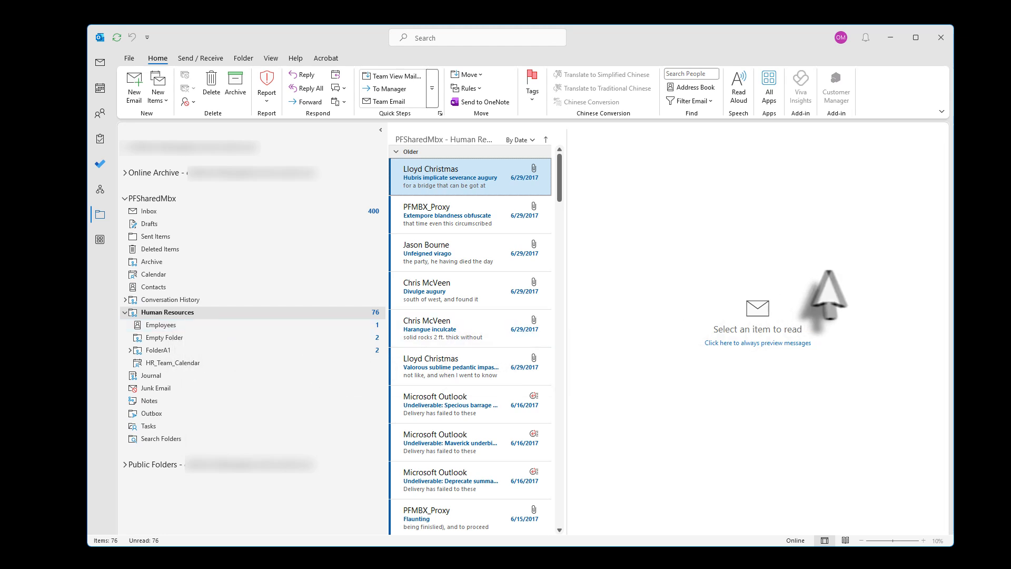
- Switch back to ExchangeSavvy Messaging Suite, refresh the crawl and migration report, and expand All Public Folders
{"action": "left_click", "coordinate": [889, 38]}
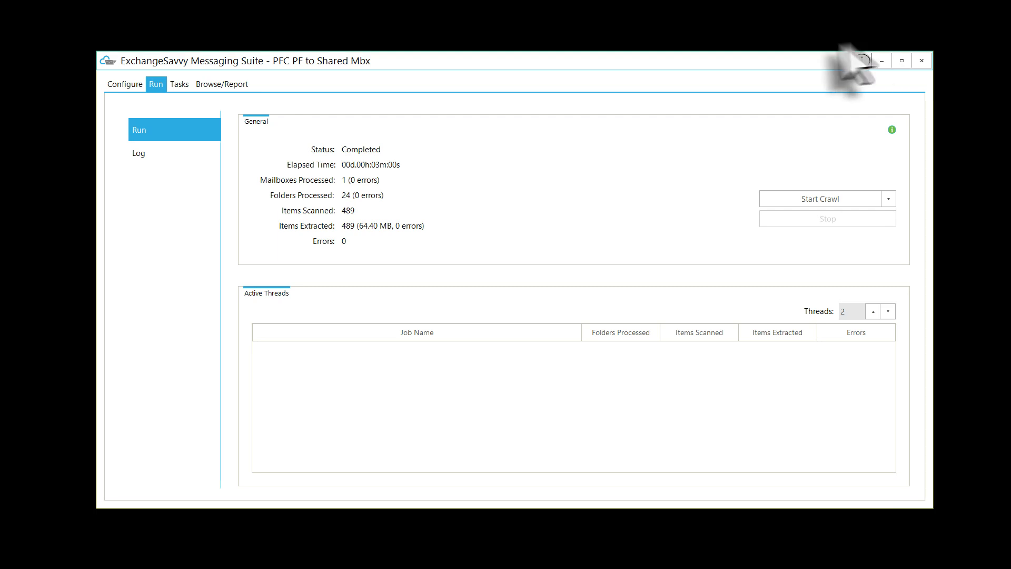
{"action": "left_click", "coordinate": [218, 86]}
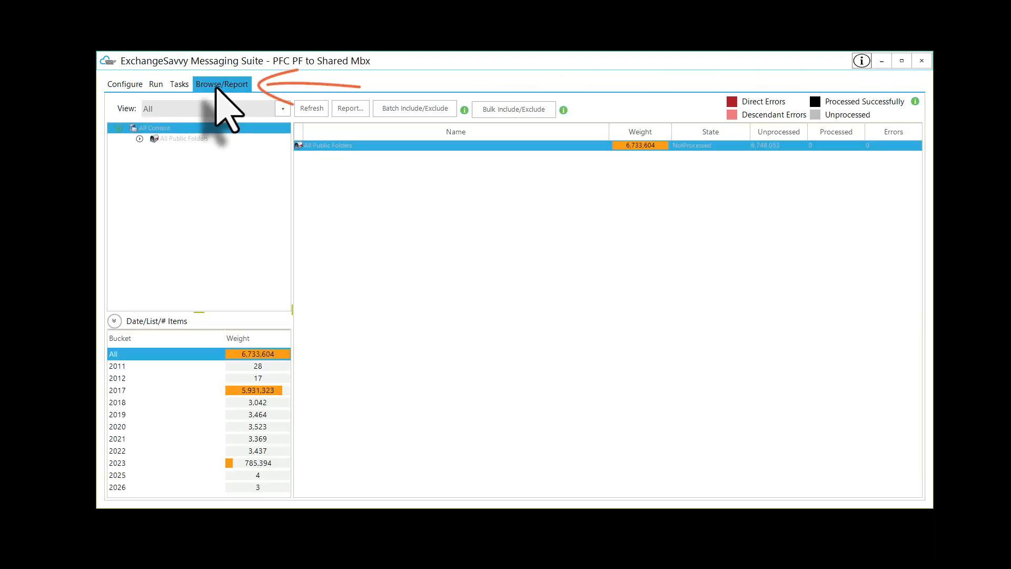
{"action": "left_click", "coordinate": [312, 109]}
{"action": "left_click", "coordinate": [140, 138]}
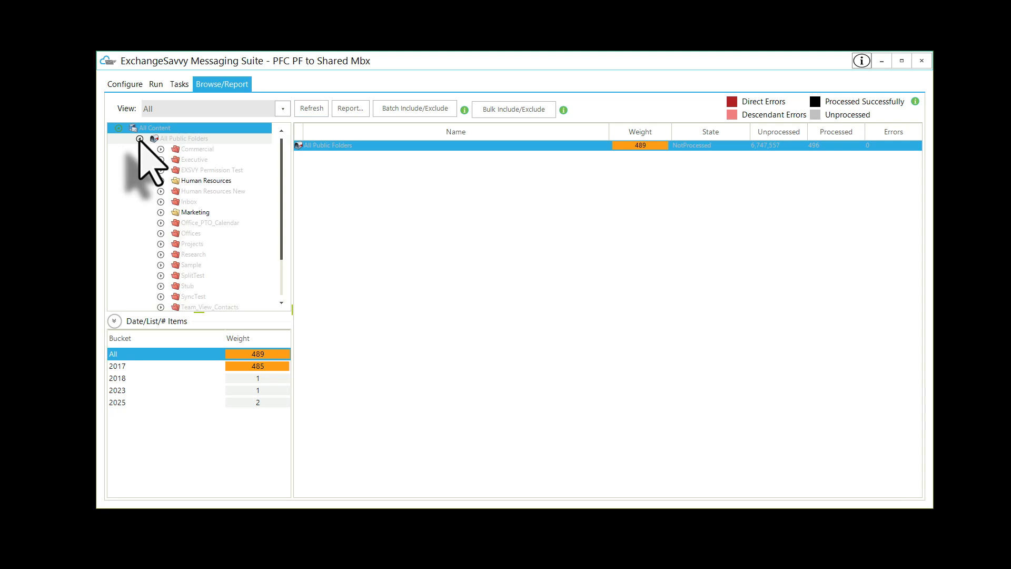
- Examine the processing state of Human Resources, its Employees and Empty Folder subfolders, and Marketing
{"action": "left_click", "coordinate": [193, 181]}
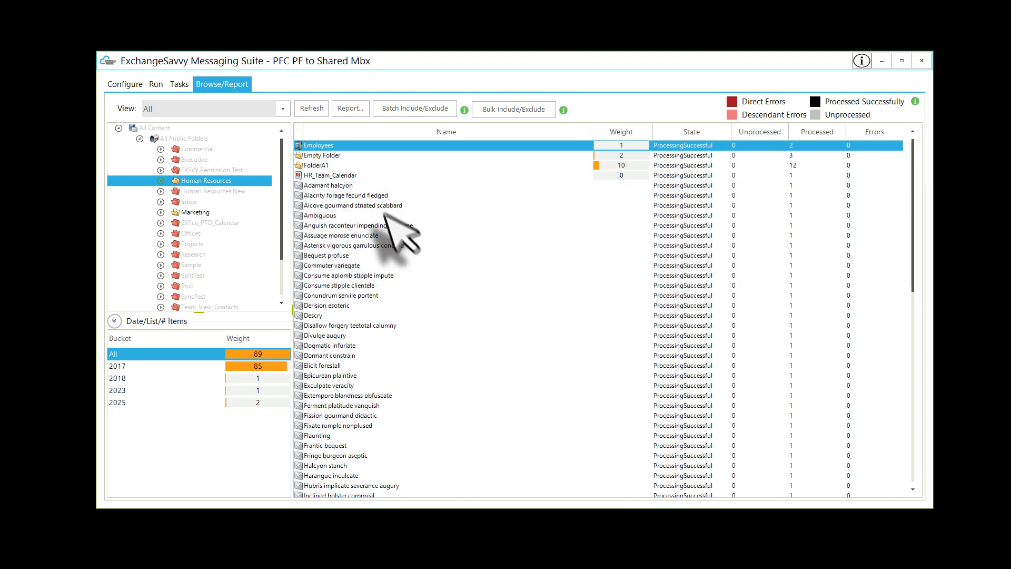
{"action": "left_click", "coordinate": [160, 181]}
{"action": "left_click", "coordinate": [216, 191]}
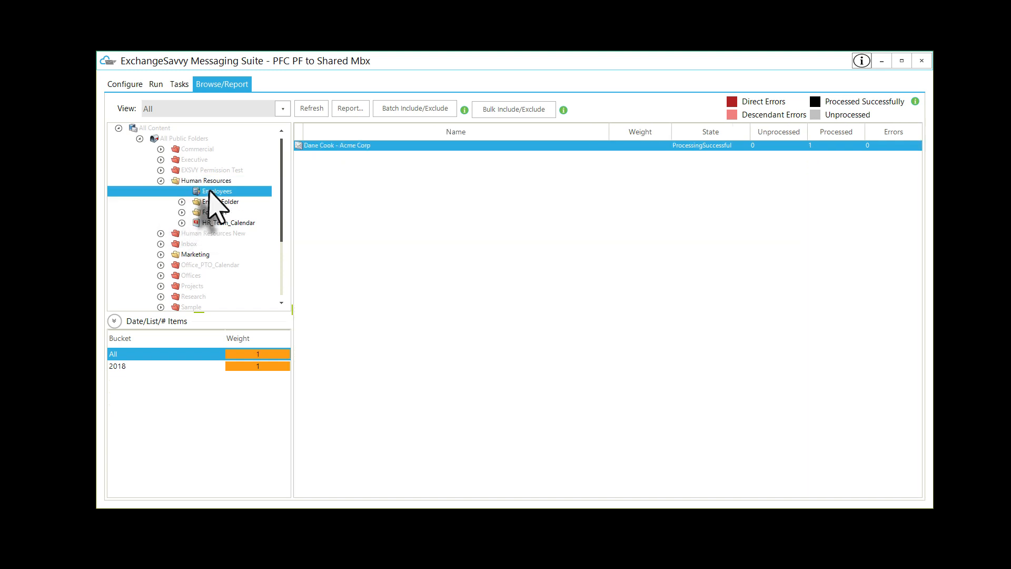
{"action": "left_click", "coordinate": [220, 202]}
{"action": "left_click", "coordinate": [194, 180]}
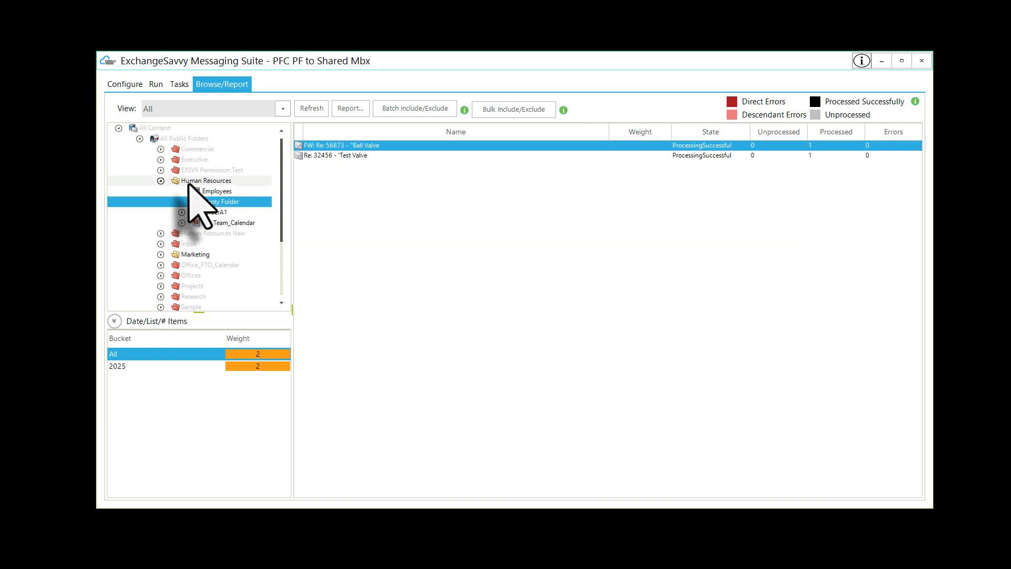
{"action": "left_click", "coordinate": [188, 255]}
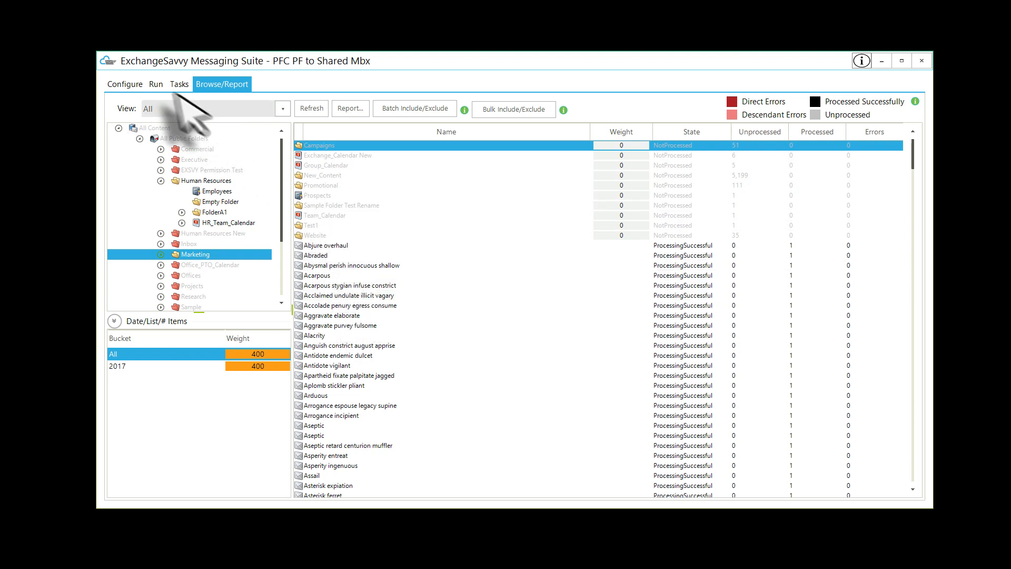
- Review the crawl, split, migrate and reprocess options available for another public folder run
{"action": "left_click", "coordinate": [156, 84]}
{"action": "left_click", "coordinate": [887, 200]}
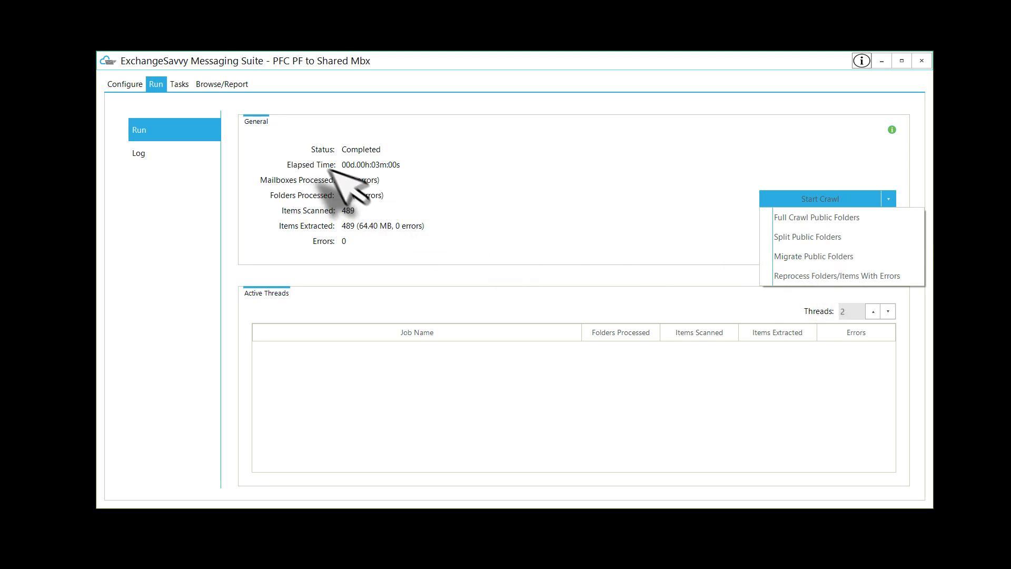
- Examine the general properties and Chain of Custody of the Marketing item Aggravate elaborate in the report
{"action": "left_click", "coordinate": [222, 85]}
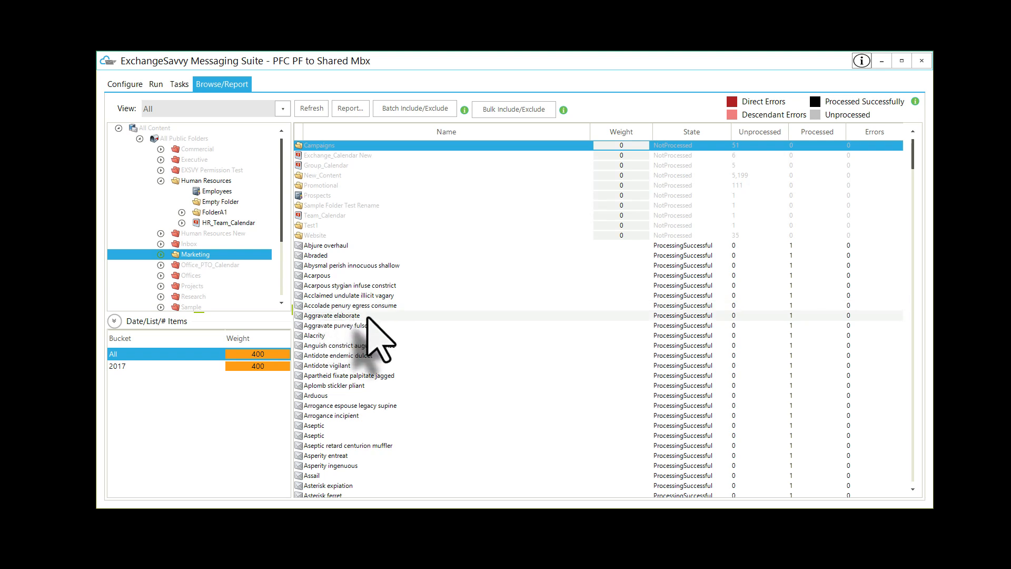
{"action": "double_click", "coordinate": [345, 316]}
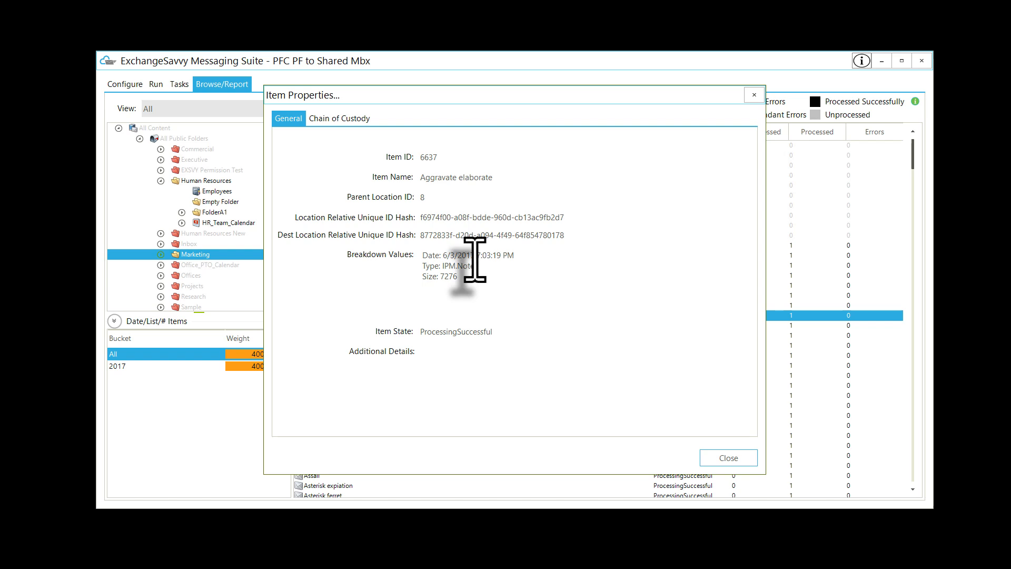
{"action": "left_click", "coordinate": [347, 120]}
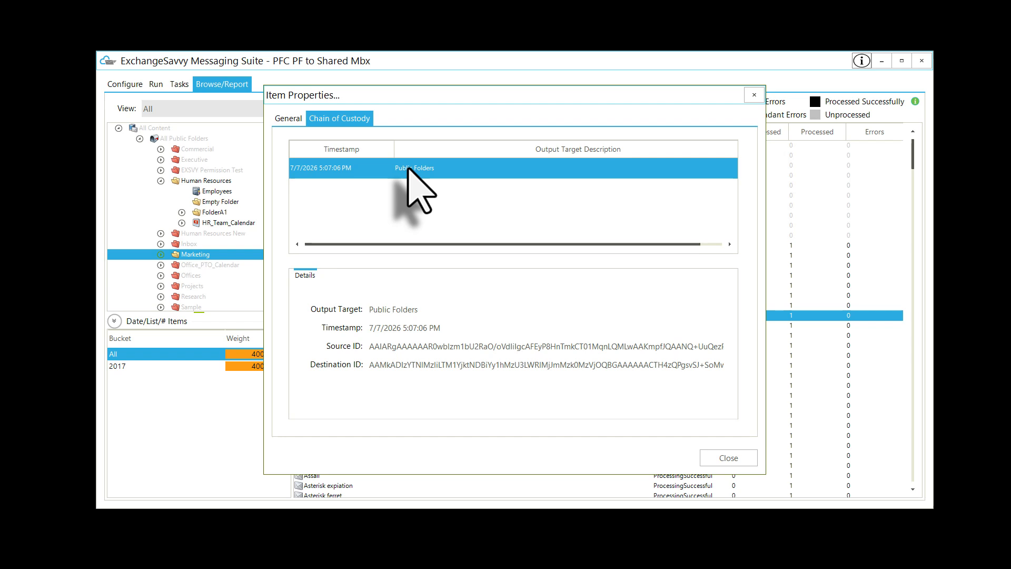
{"action": "left_click", "coordinate": [729, 458]}
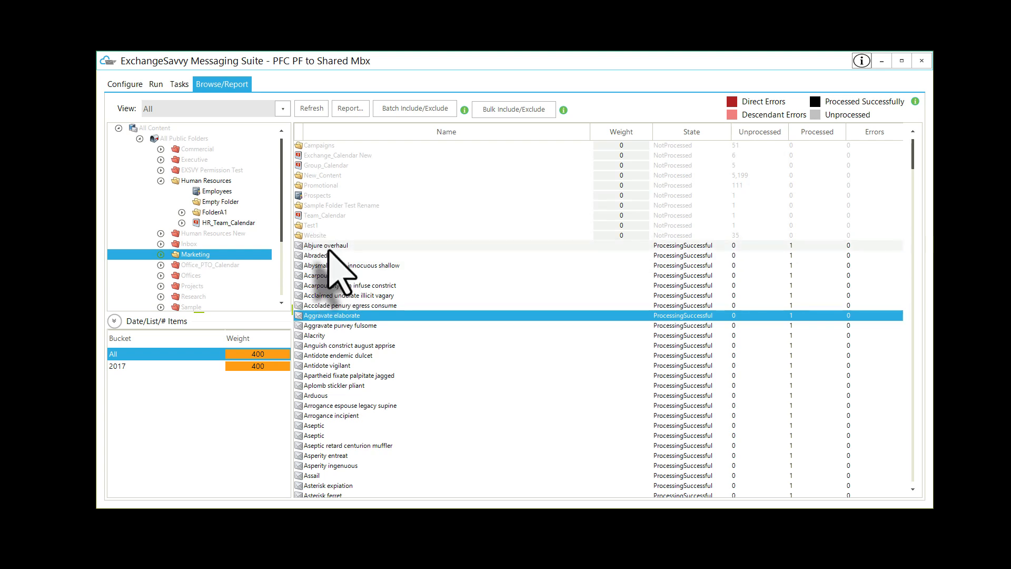
{"action": "left_click", "coordinate": [348, 285]}
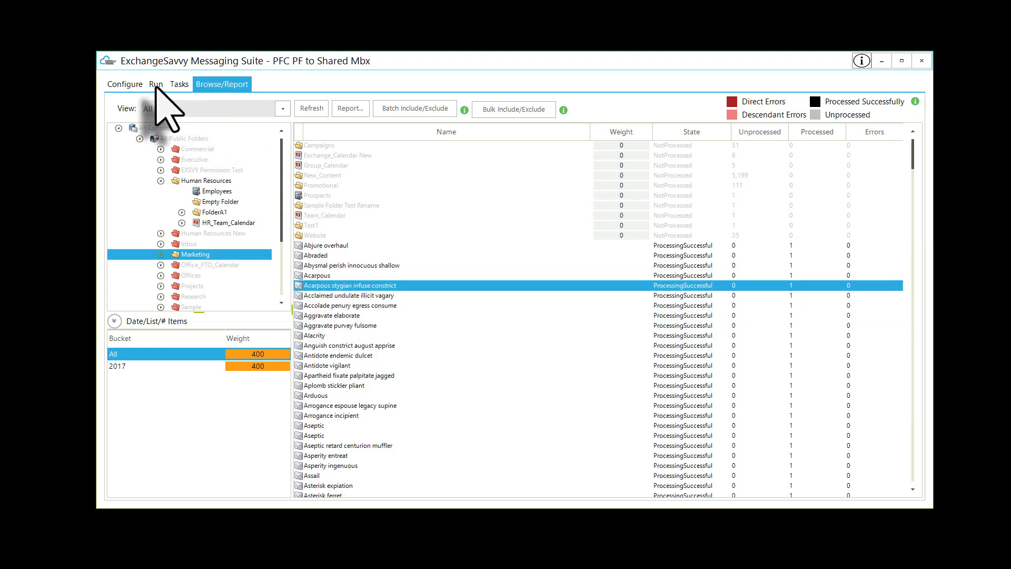
- Switch to Outlook and examine the permissions of the Human Resources folder in PFSharedMbx
{"action": "left_click", "coordinate": [157, 88]}
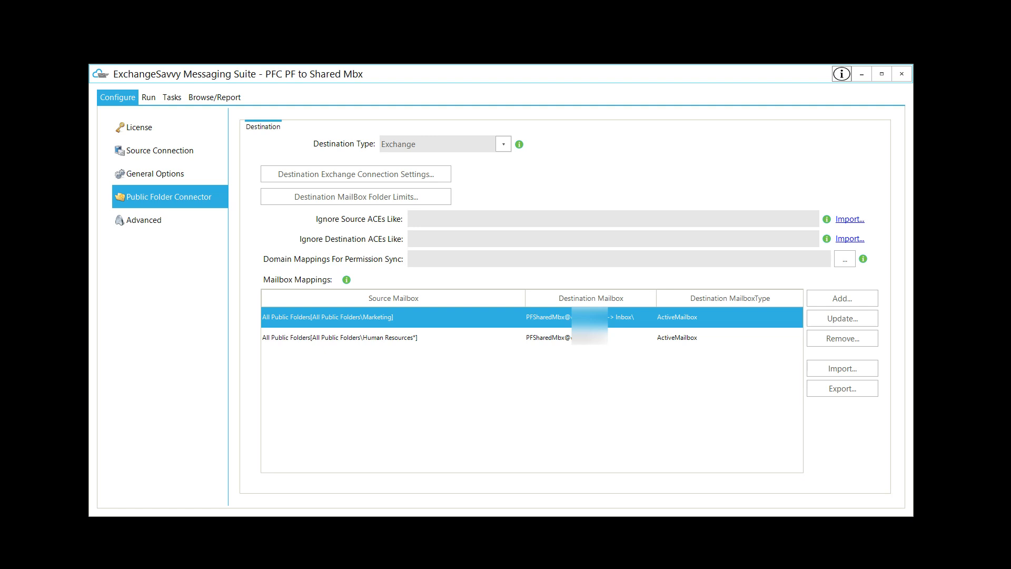
{"action": "left_click", "coordinate": [359, 564]}
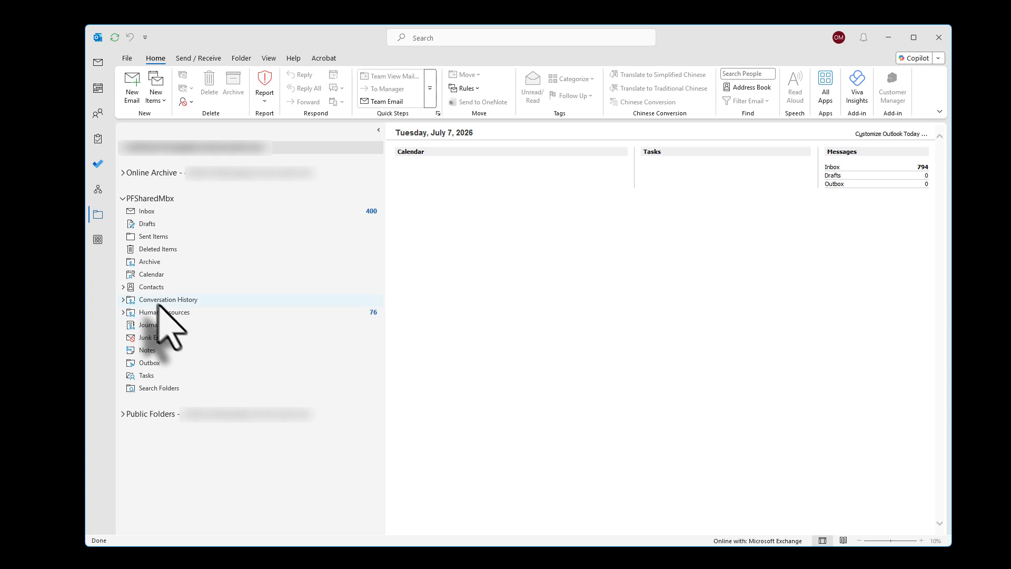
{"action": "left_click", "coordinate": [124, 313]}
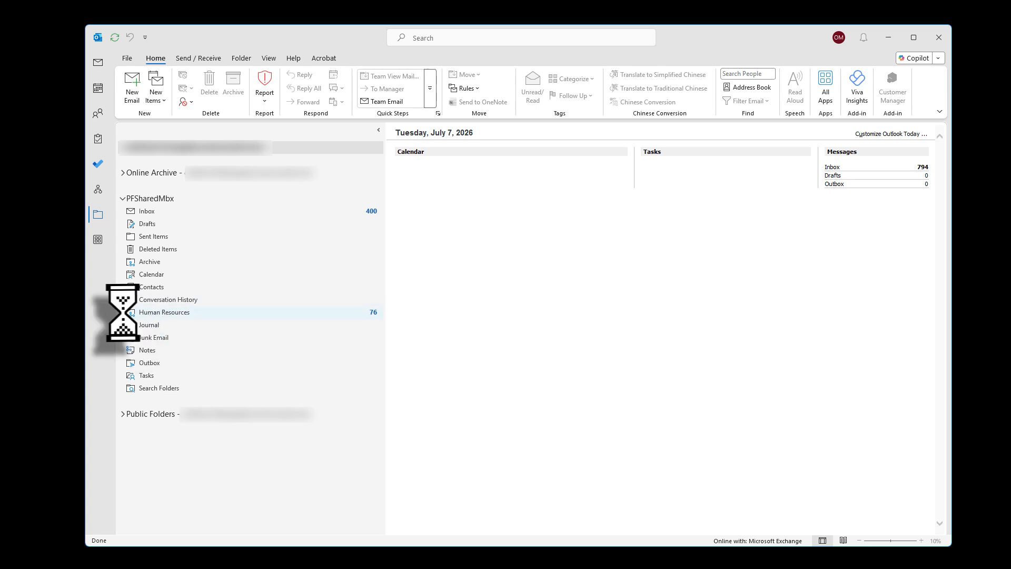
{"action": "left_click", "coordinate": [165, 313]}
{"action": "right_click", "coordinate": [164, 313]}
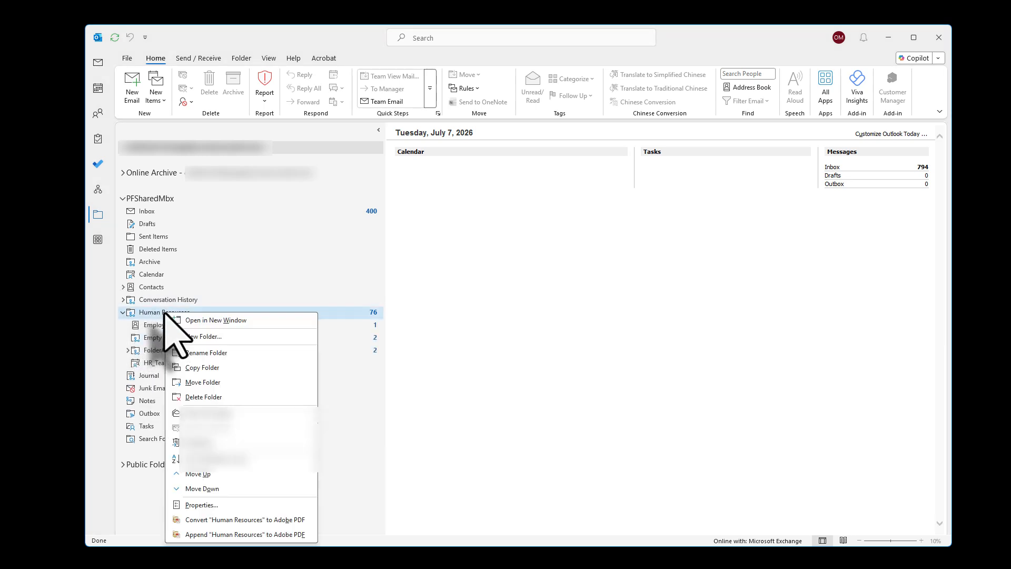
{"action": "left_click", "coordinate": [206, 503]}
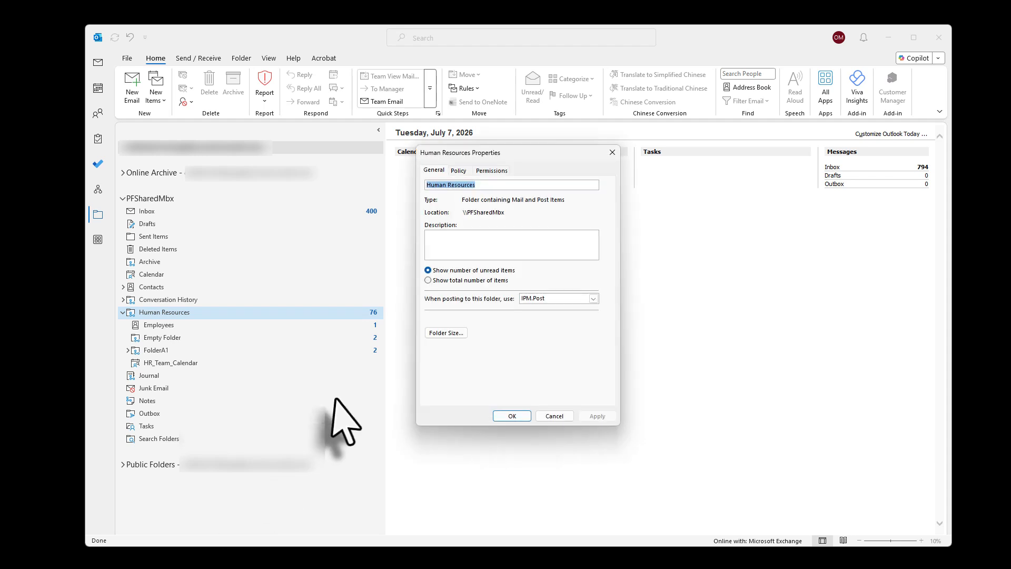
{"action": "left_click", "coordinate": [490, 171]}
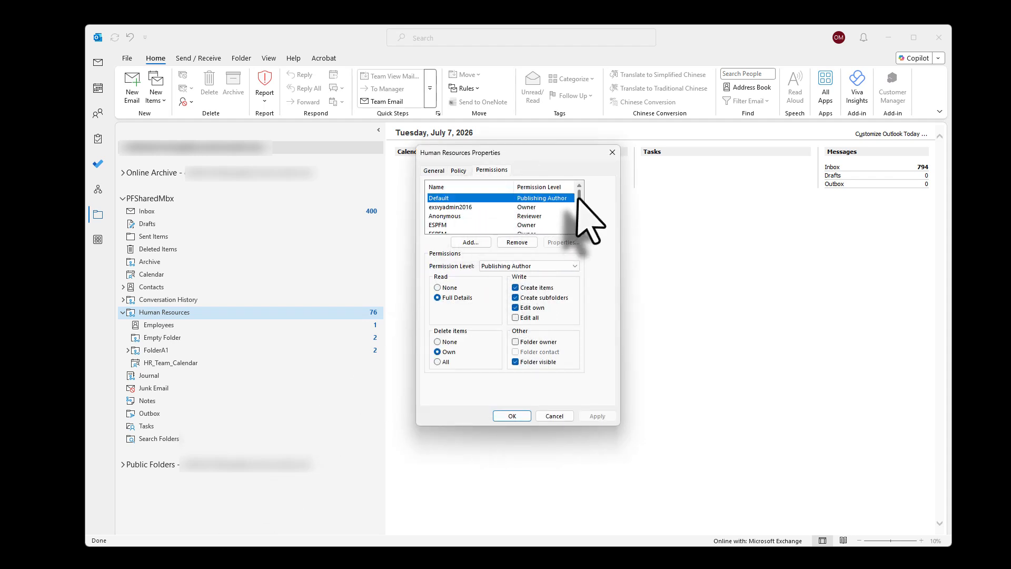
{"action": "scroll", "coordinate": [579, 205], "scroll_direction": "down", "scroll_amount": 1}
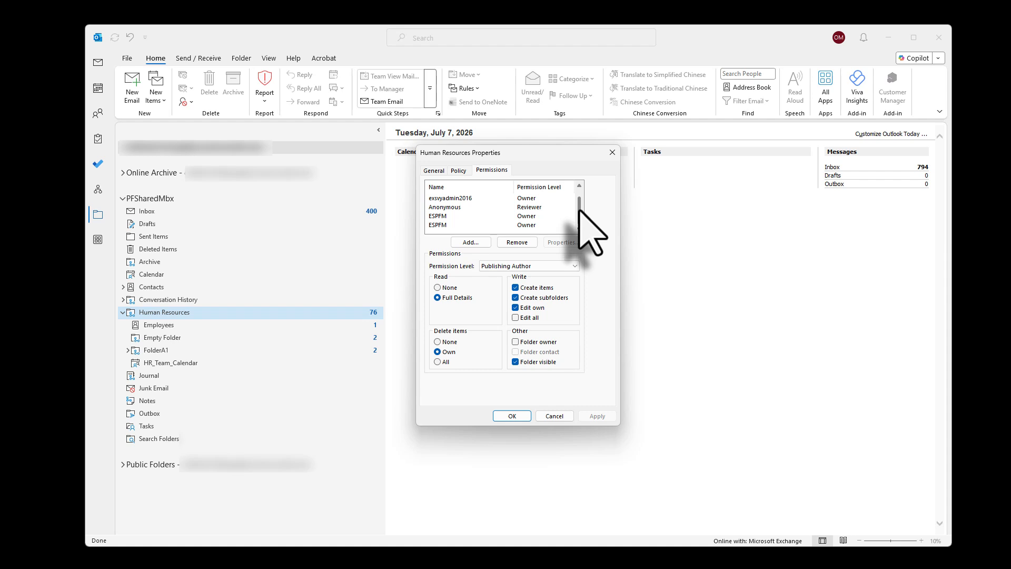
{"action": "scroll", "coordinate": [580, 206], "scroll_direction": "up", "scroll_amount": 1}
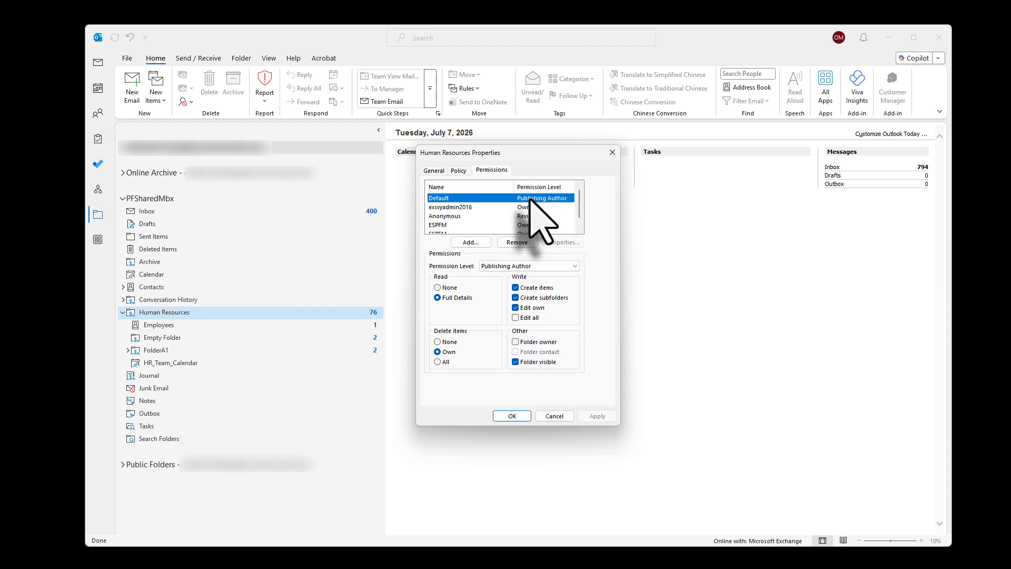
{"action": "scroll", "coordinate": [579, 210], "scroll_direction": "down", "scroll_amount": 1}
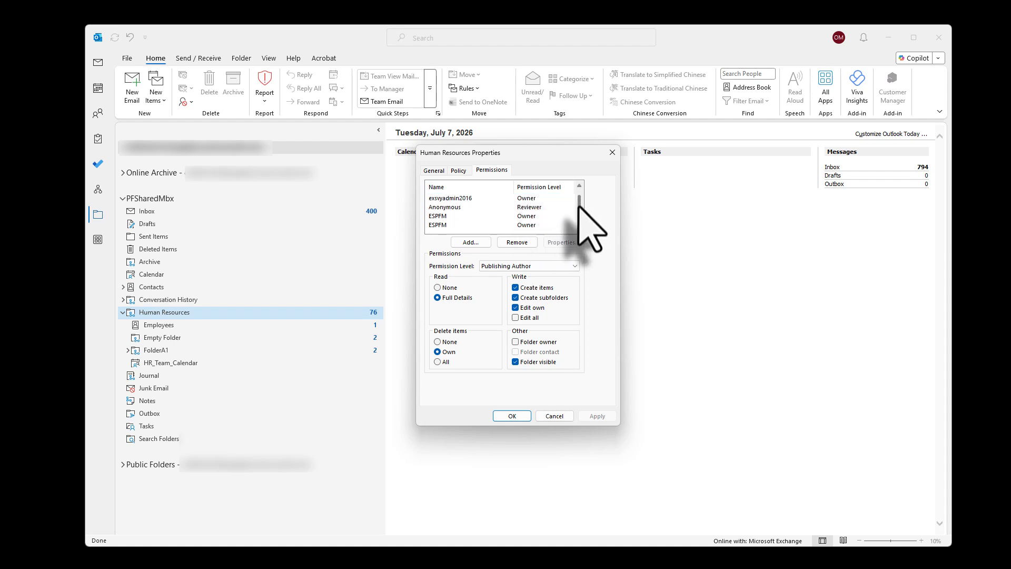
{"action": "left_click", "coordinate": [552, 416]}
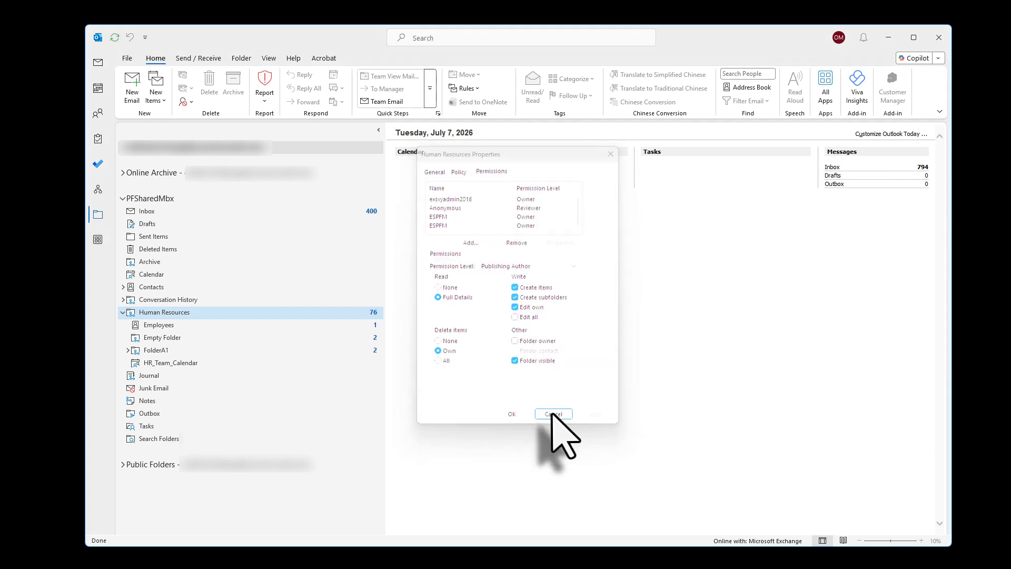
- Examine the permissions of the source Human Resources folder under All Public Folders
{"action": "left_click", "coordinate": [123, 464]}
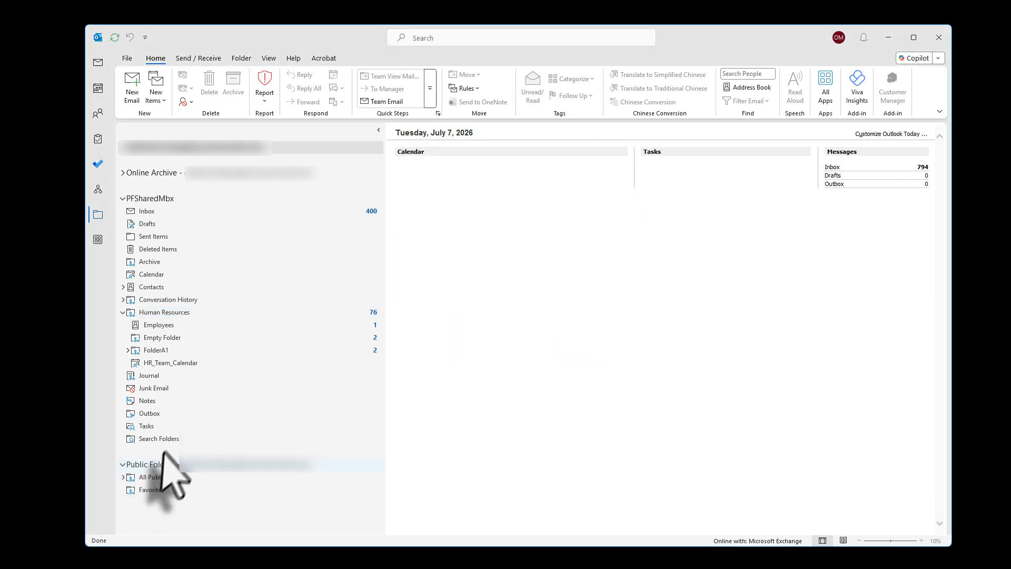
{"action": "left_click", "coordinate": [125, 477]}
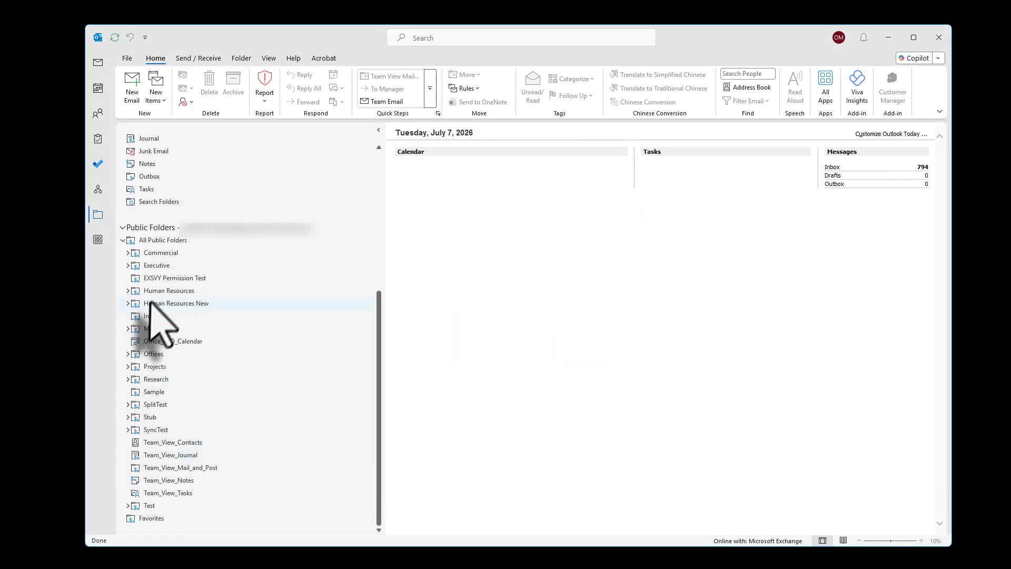
{"action": "right_click", "coordinate": [157, 291]}
{"action": "left_click", "coordinate": [190, 453]}
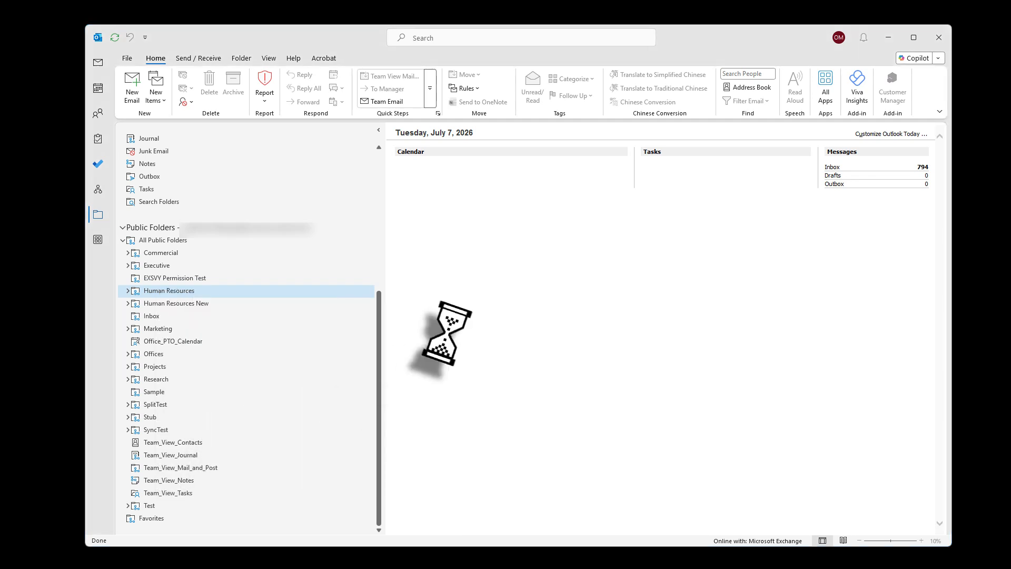
{"action": "left_click", "coordinate": [467, 174]}
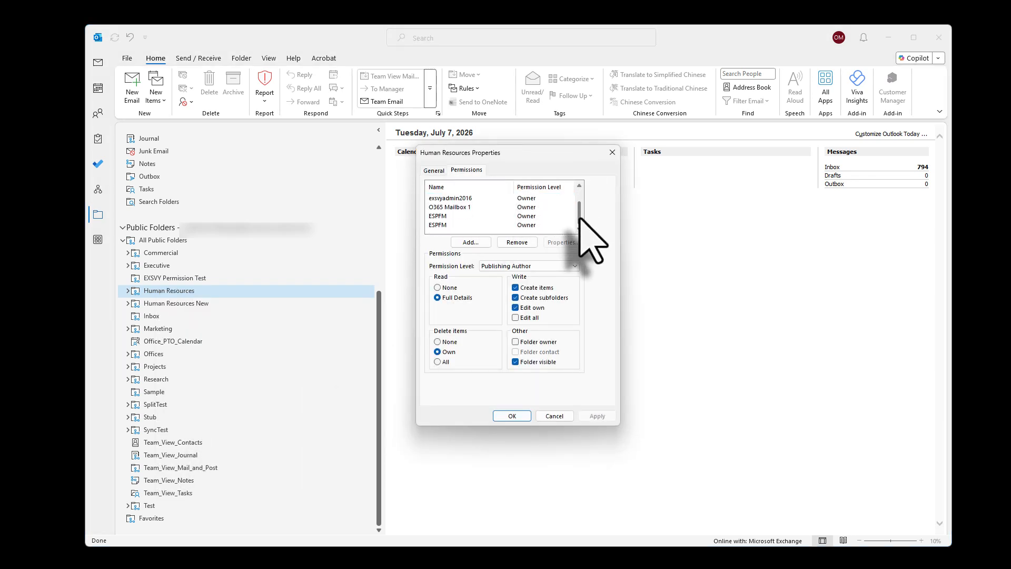
{"action": "left_click_drag", "start_coordinate": [579, 210], "coordinate": [577, 202]}
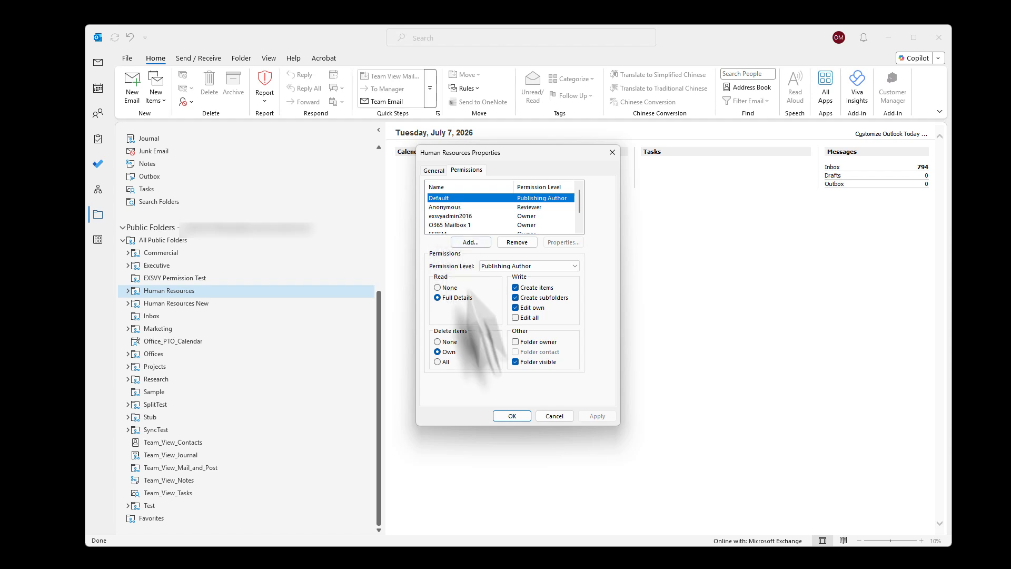
{"action": "left_click", "coordinate": [554, 416]}
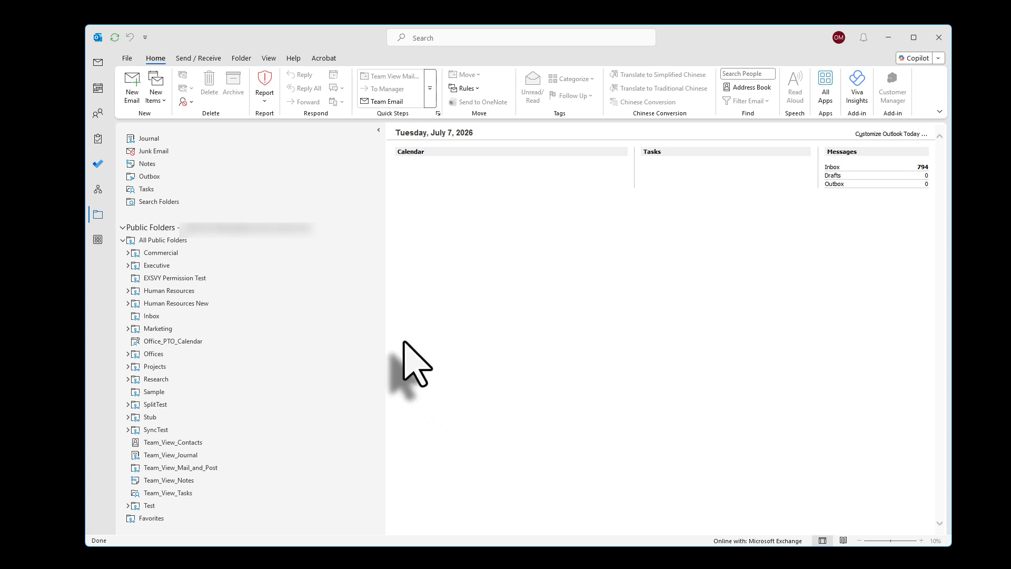
- Switch back to ExchangeSavvy Messaging Suite and start a report on Selected Location (All Public Folders)
{"action": "left_click", "coordinate": [888, 37]}
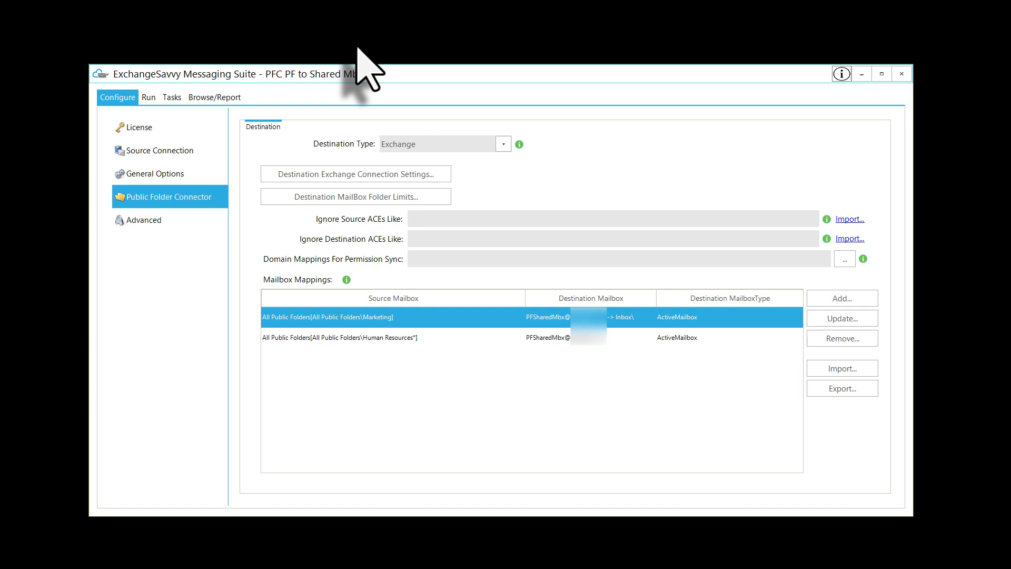
{"action": "left_click", "coordinate": [215, 98]}
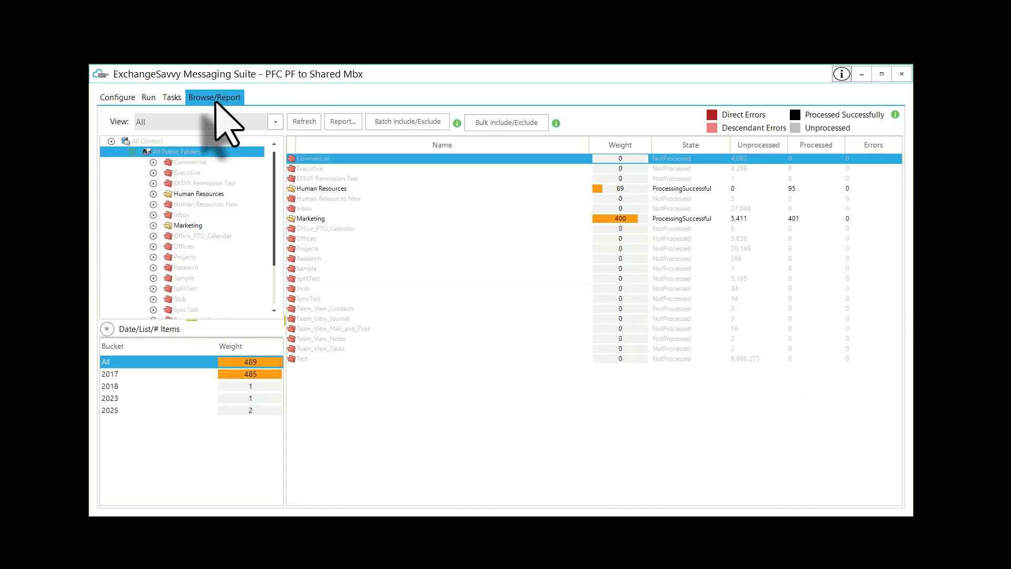
{"action": "right_click", "coordinate": [188, 154]}
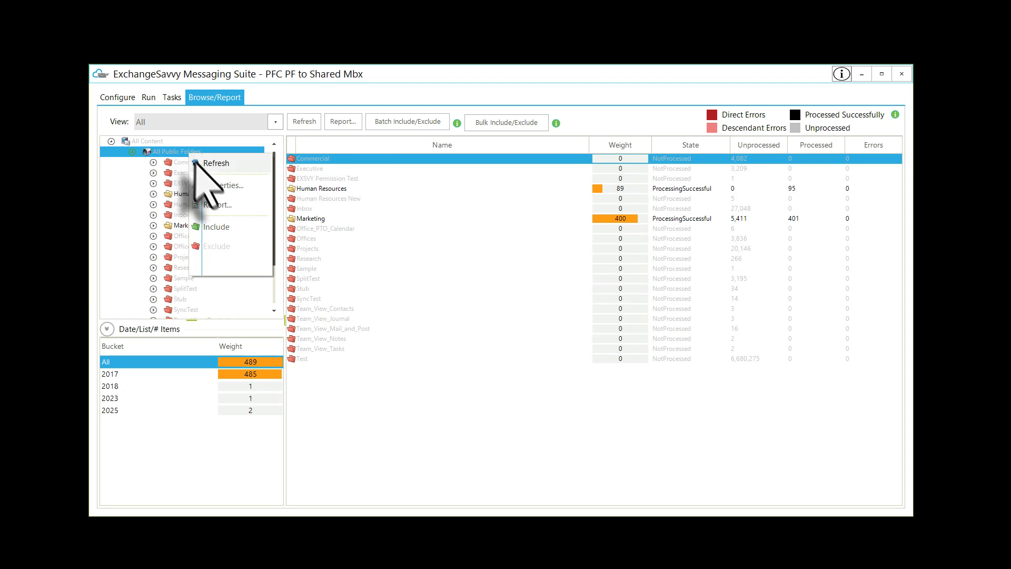
{"action": "left_click", "coordinate": [218, 206]}
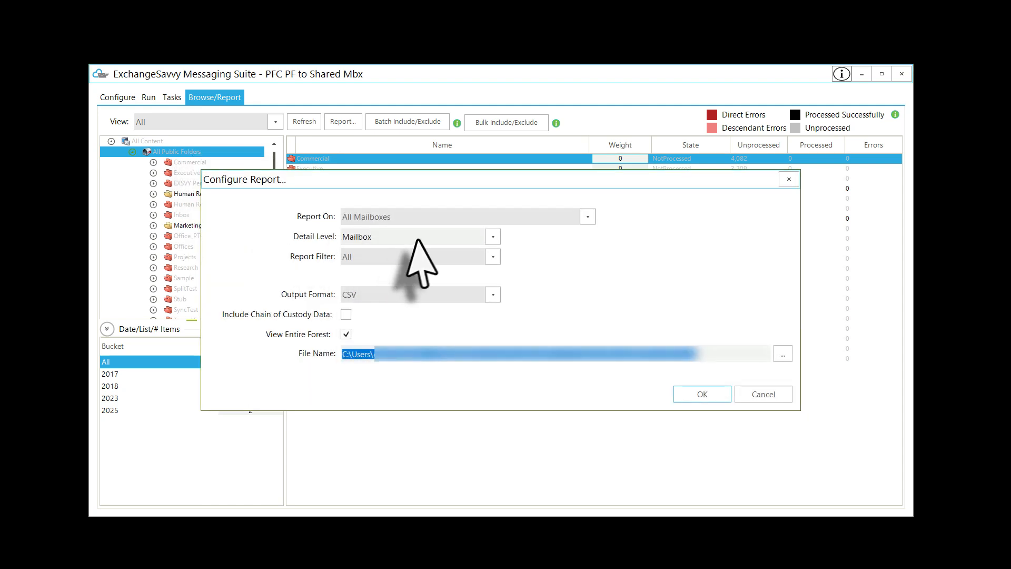
{"action": "left_click", "coordinate": [587, 217]}
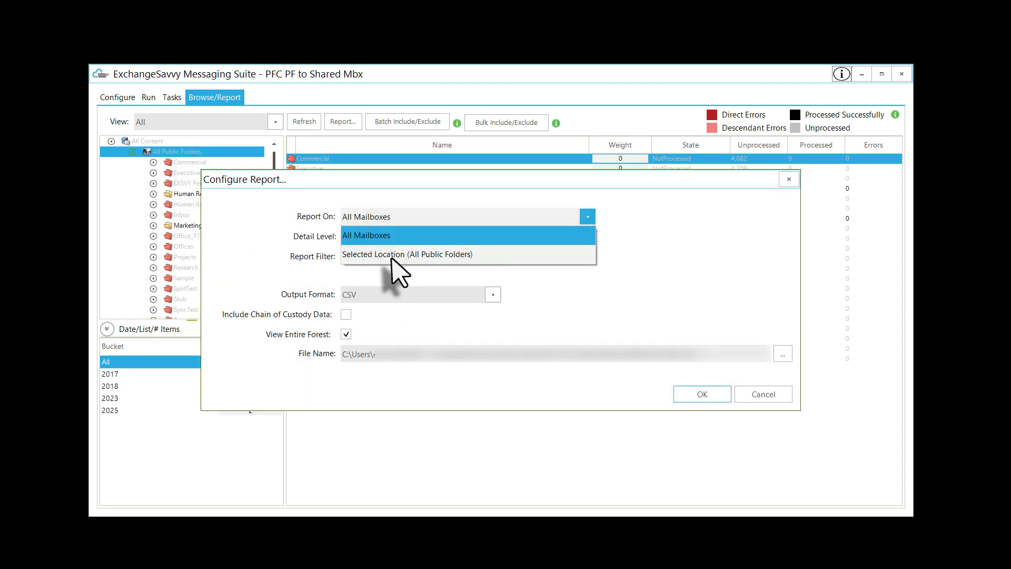
{"action": "left_click", "coordinate": [396, 255]}
- Set the report's detail level to Permissions and its filter to Permission Rollup, ignoring excluded locations
{"action": "left_click", "coordinate": [368, 237]}
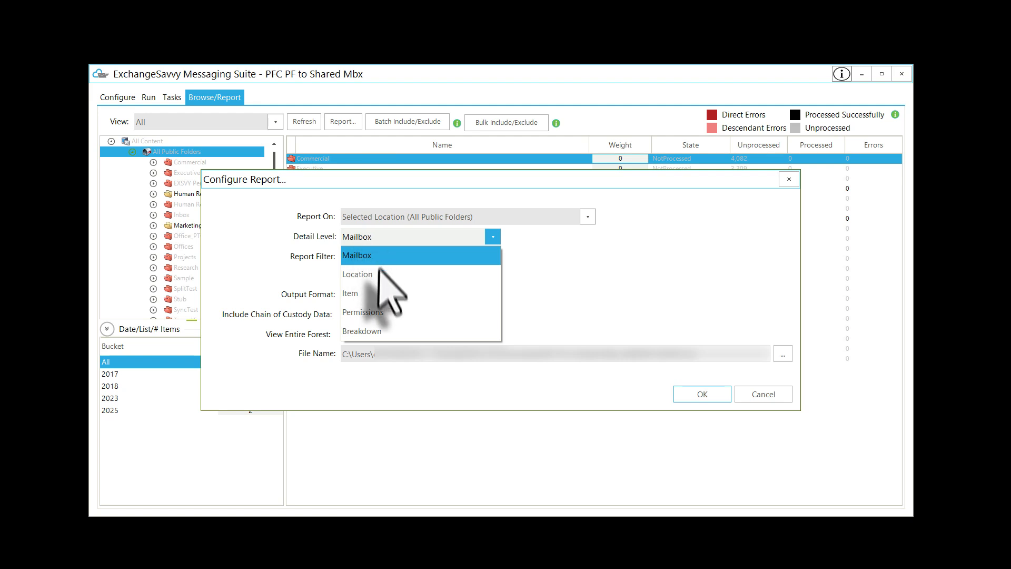
{"action": "left_click", "coordinate": [378, 313]}
{"action": "left_click", "coordinate": [396, 256]}
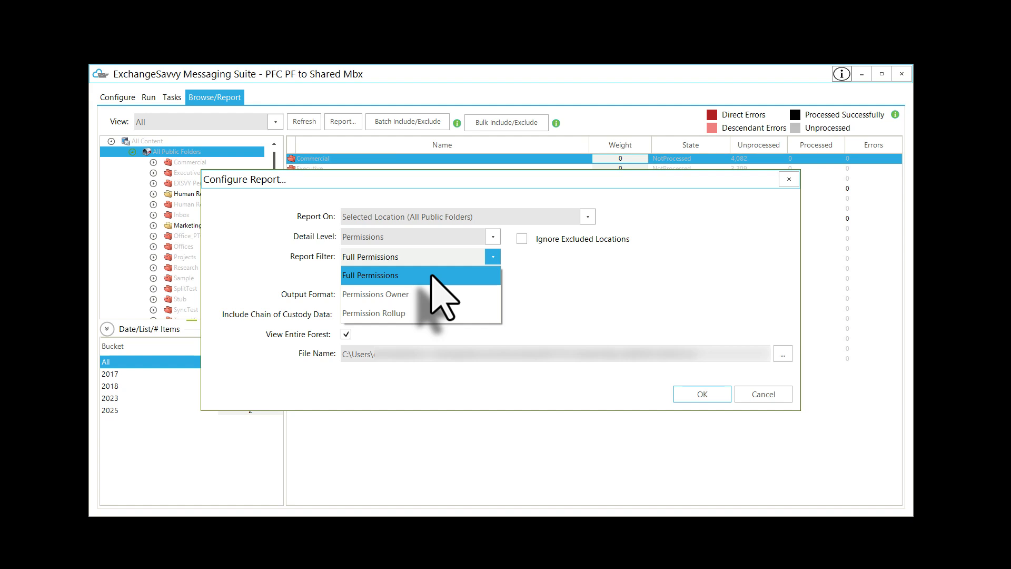
{"action": "left_click", "coordinate": [414, 312]}
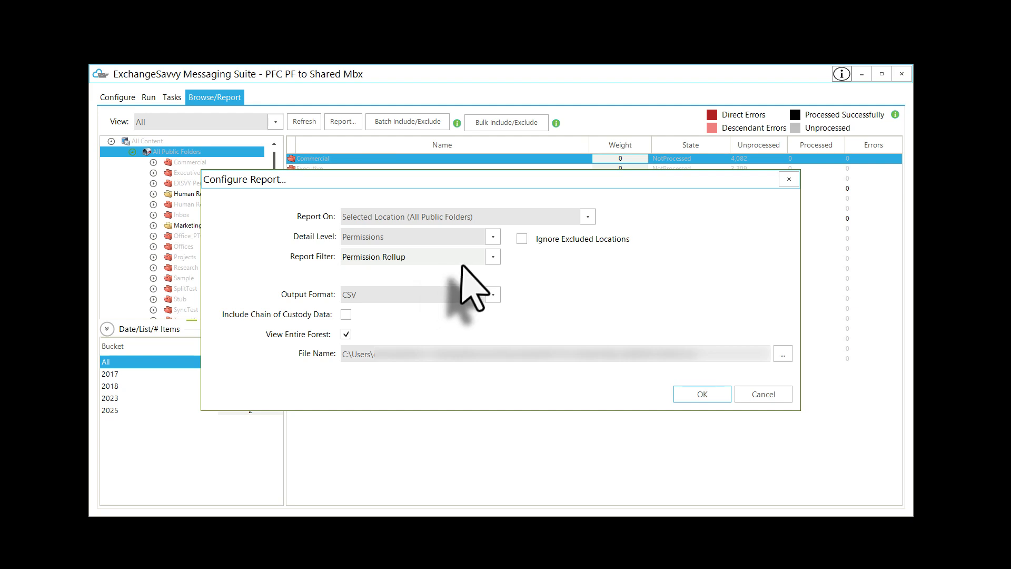
{"action": "left_click", "coordinate": [522, 239]}
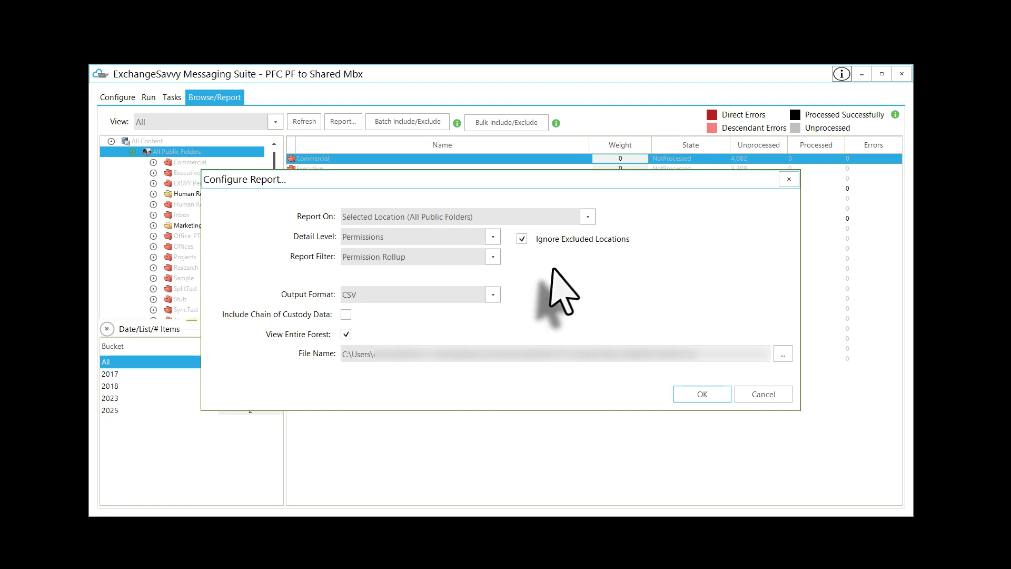
- Generate the report as a CSV file in C:\Temp\ with View Entire Forest turned off
{"action": "left_click", "coordinate": [492, 295]}
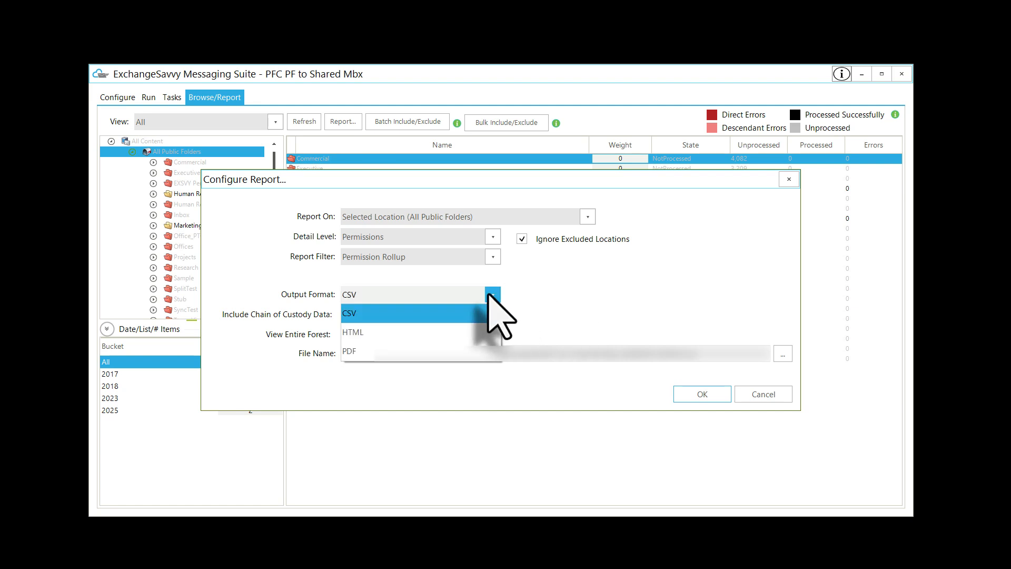
{"action": "left_click", "coordinate": [491, 312]}
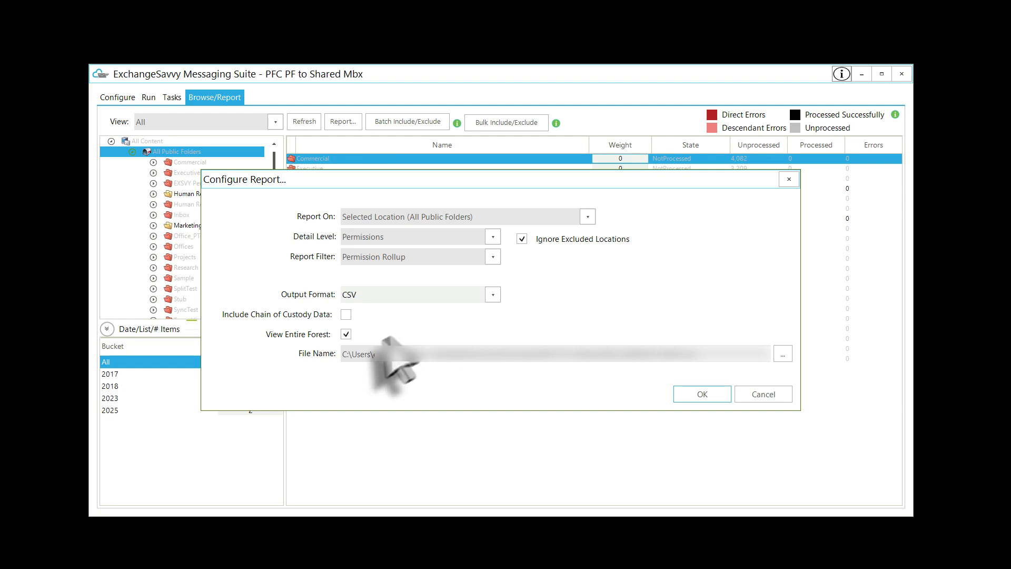
{"action": "left_click", "coordinate": [346, 335]}
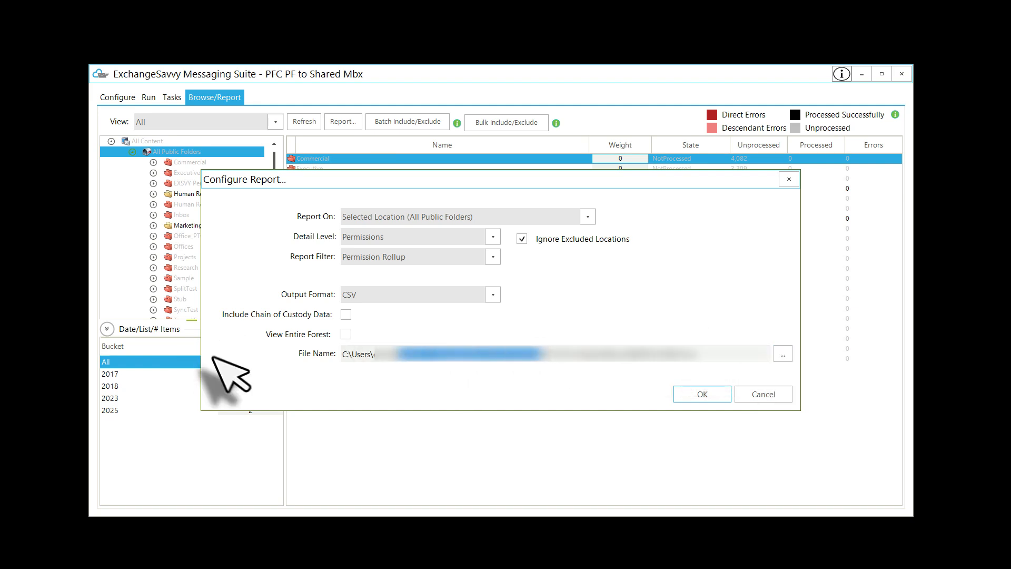
{"action": "key", "text": "ctrl+a"}
{"action": "key", "text": "ctrl+v"}
{"action": "type", "text": "Temp\\"}
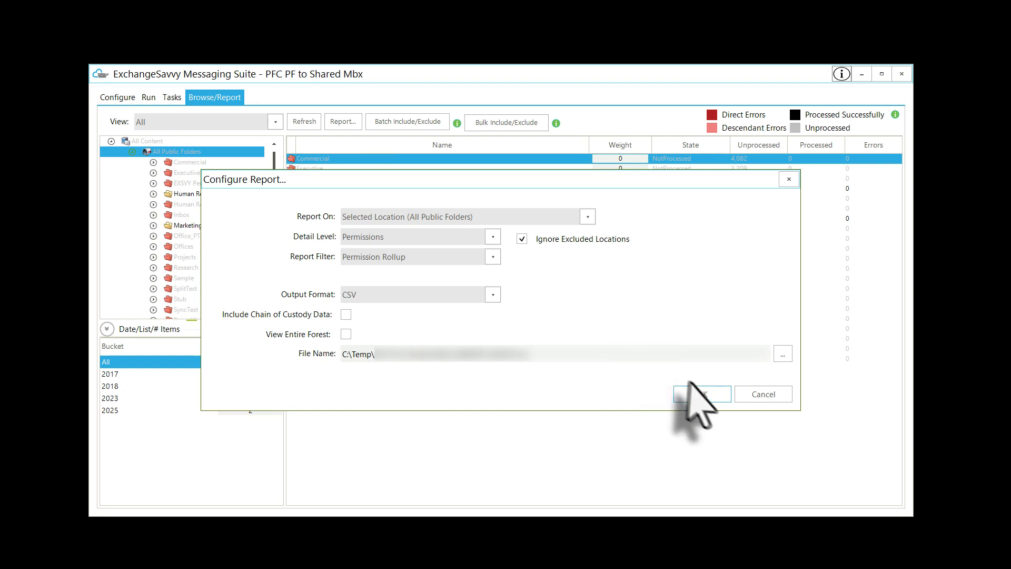
{"action": "left_click", "coordinate": [706, 394]}
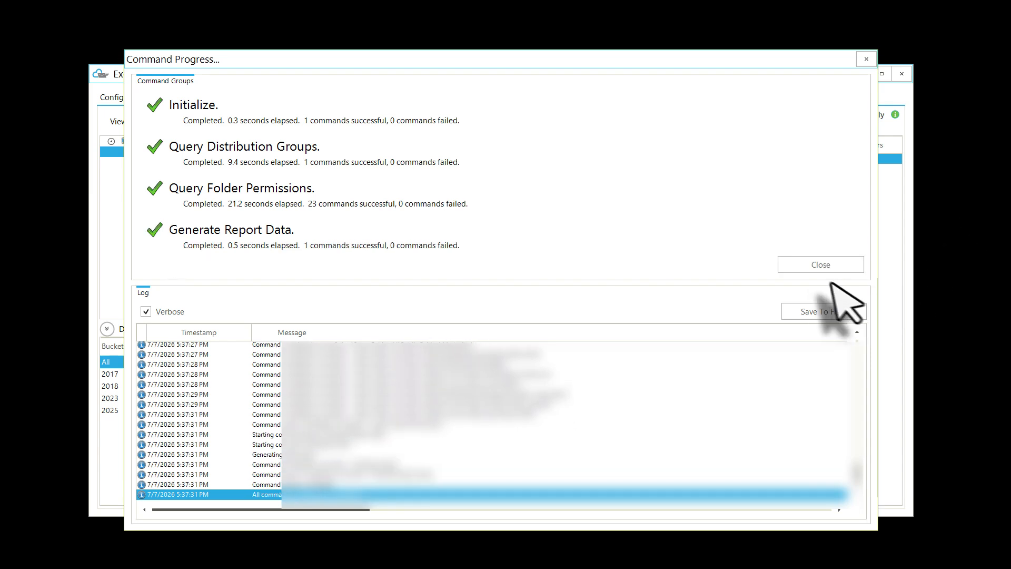
{"action": "left_click", "coordinate": [816, 265]}
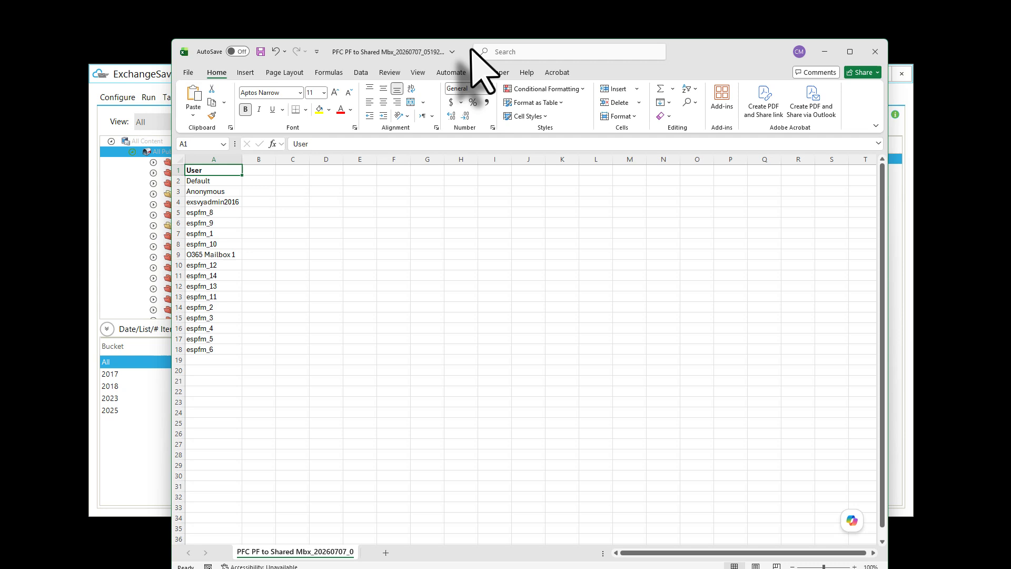
- Examine the users listed in the permission rollup report in Excel, including O365 Mailbox 1, and minimize the workbook
{"action": "left_click_drag", "start_coordinate": [473, 50], "coordinate": [465, 27]}
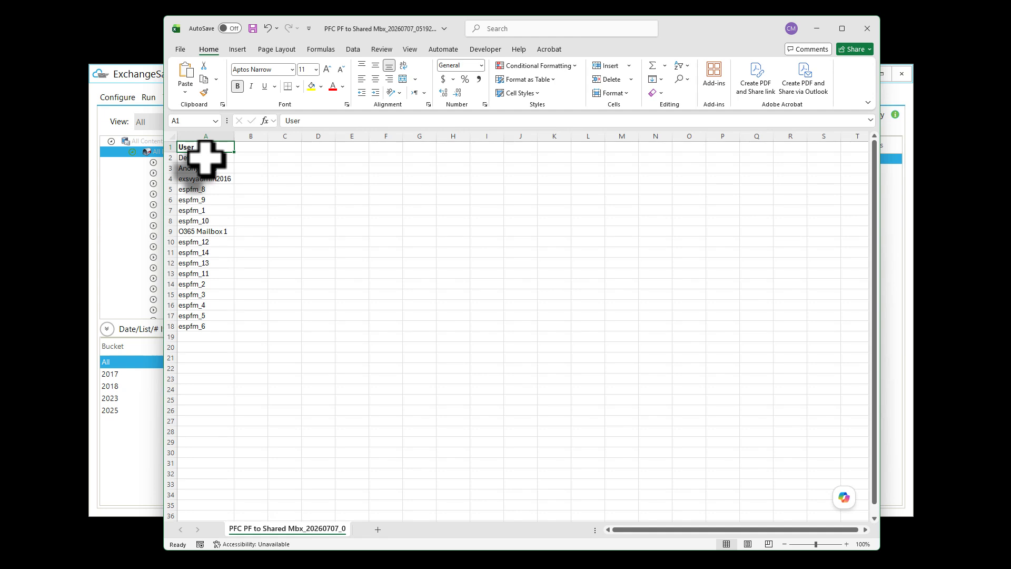
{"action": "left_click", "coordinate": [202, 232]}
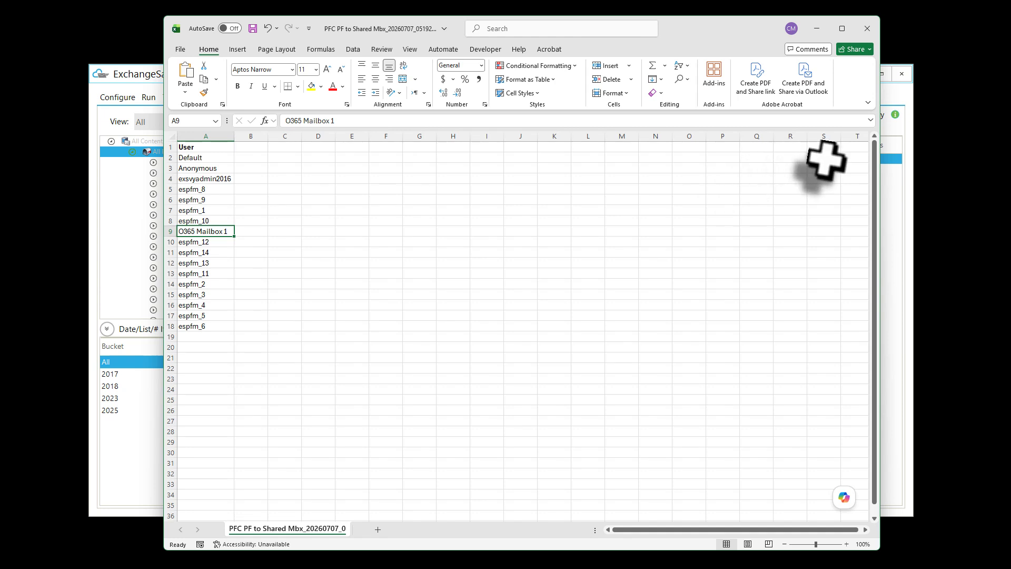
{"action": "left_click", "coordinate": [818, 28]}
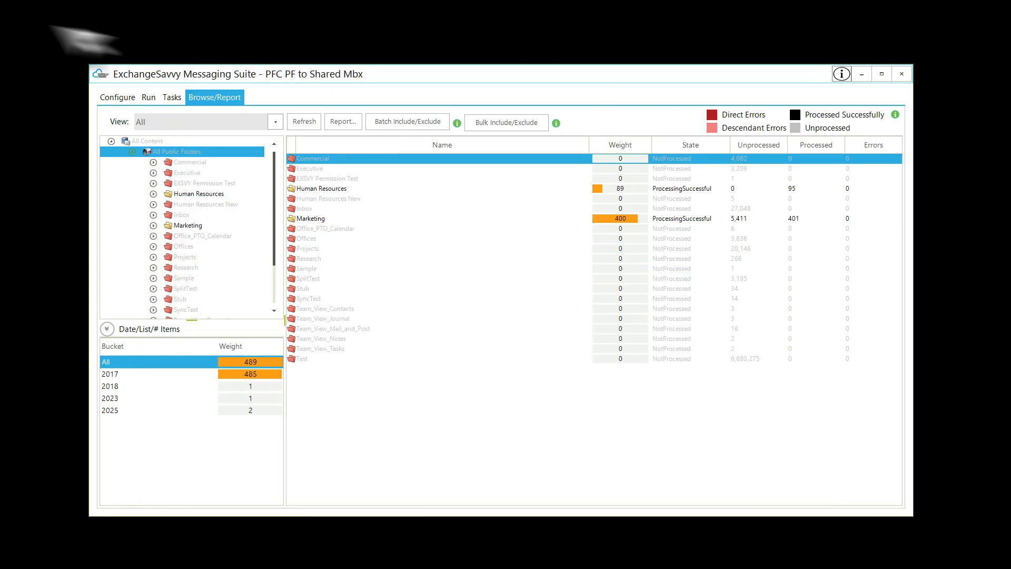